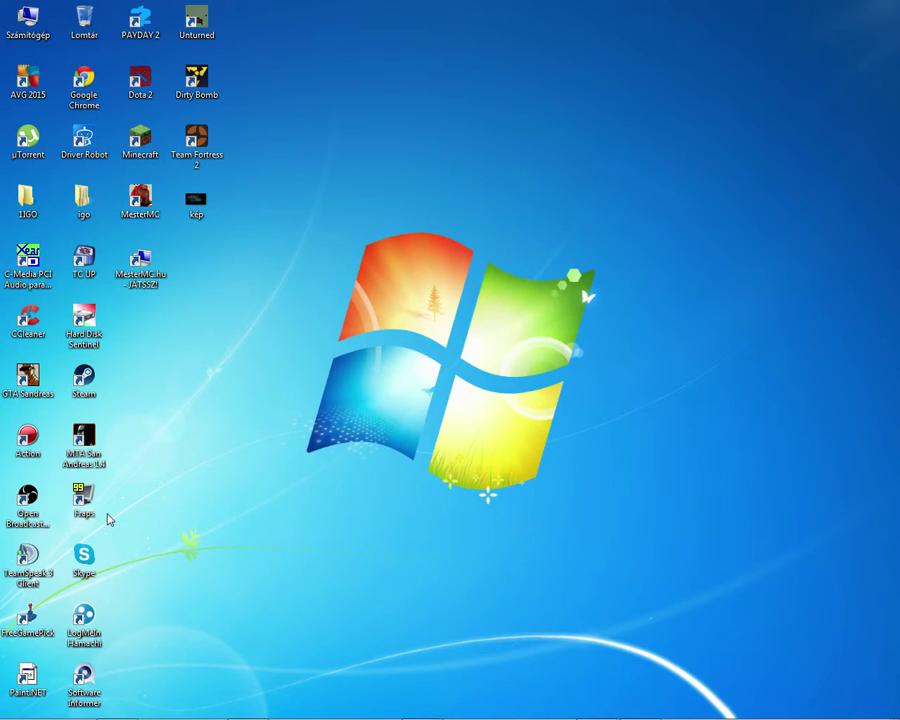
{"action": "right_click", "coordinate": [319, 415]}
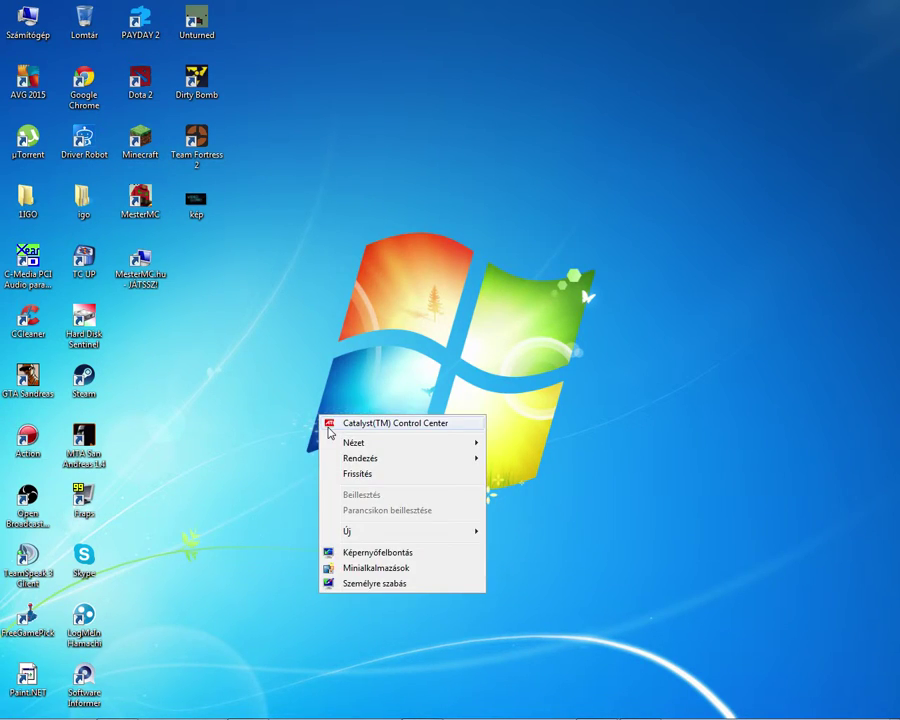
{"action": "left_click", "coordinate": [347, 475]}
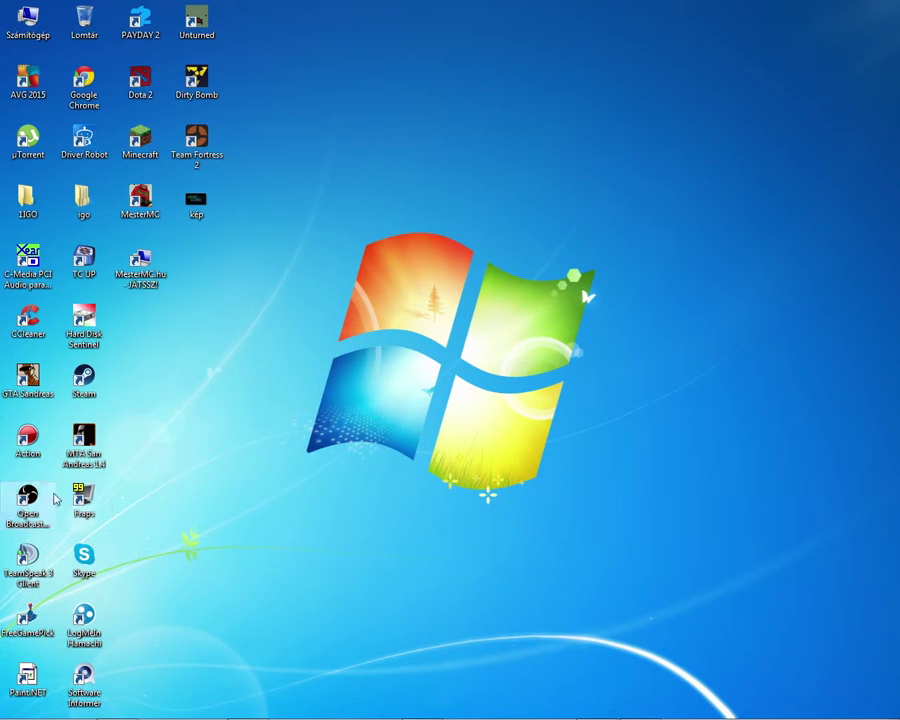
{"action": "right_click", "coordinate": [404, 412]}
{"action": "left_click", "coordinate": [464, 460]}
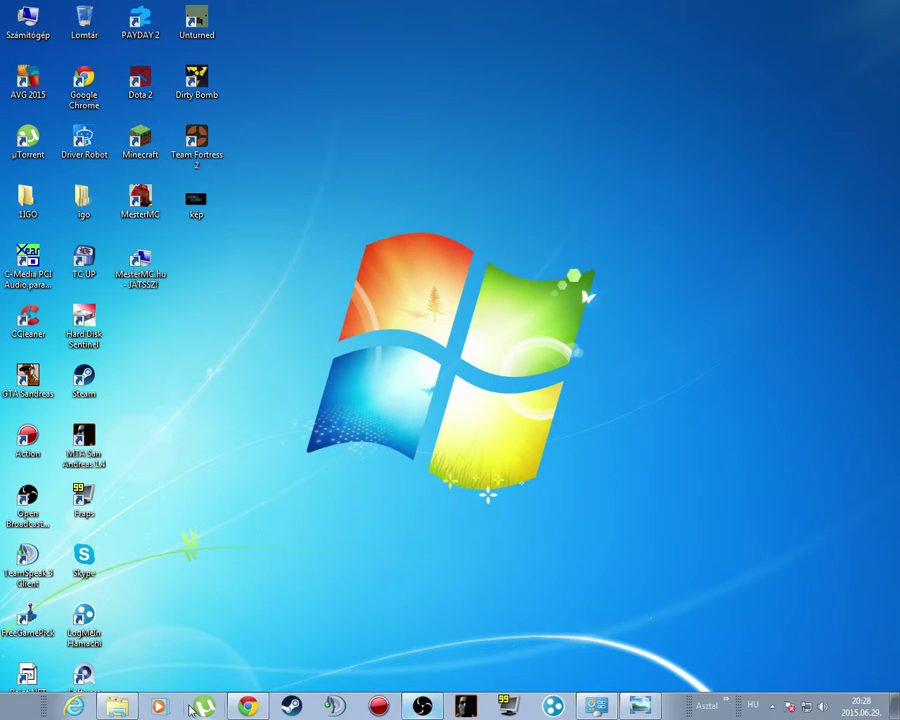
- Switch to Chrome, dismiss the picture viewer, and close the Facebook and YouTube tabs
{"action": "left_click", "coordinate": [248, 706]}
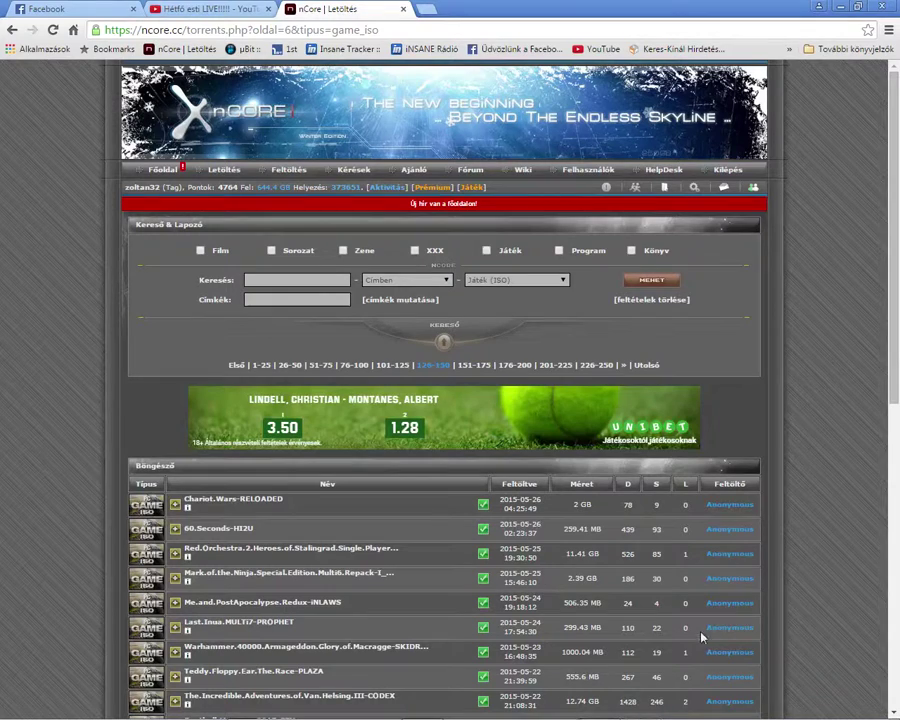
{"action": "left_click", "coordinate": [596, 707]}
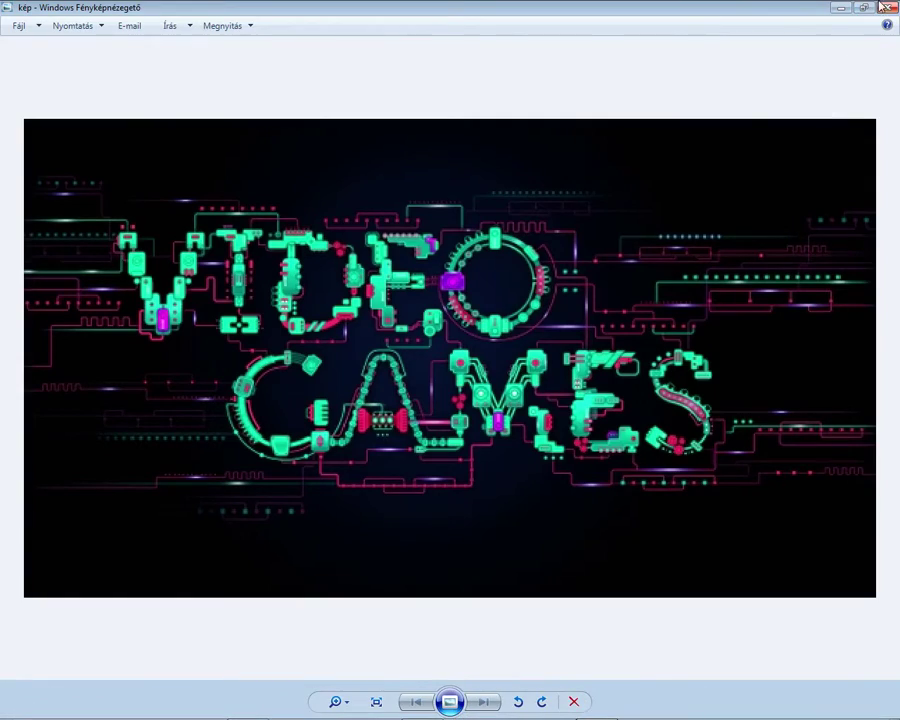
{"action": "key", "text": "alt+Tab"}
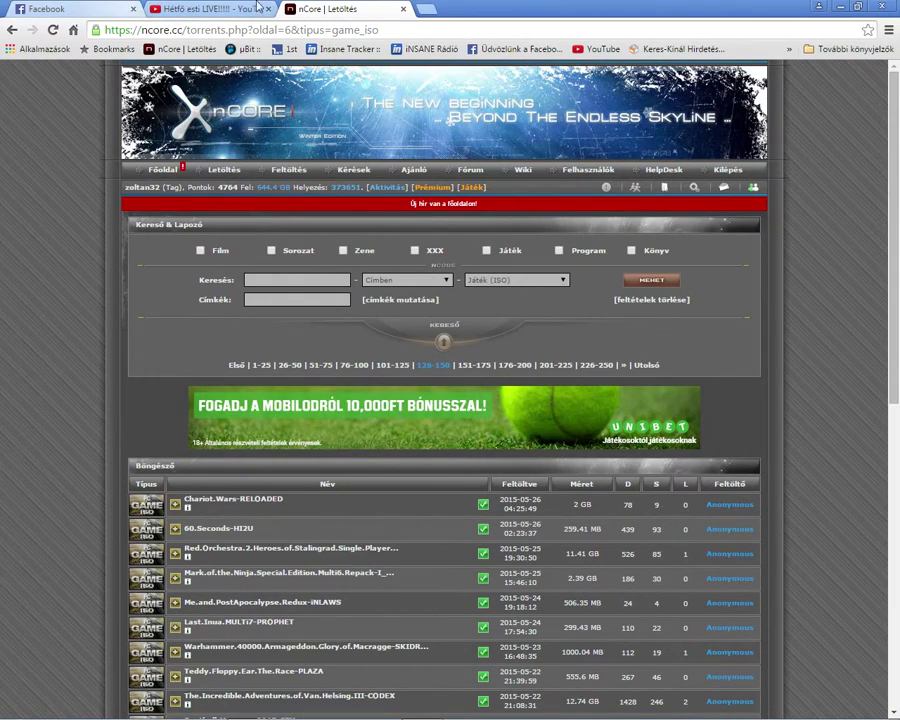
{"action": "left_click", "coordinate": [133, 9]}
{"action": "left_click", "coordinate": [133, 9]}
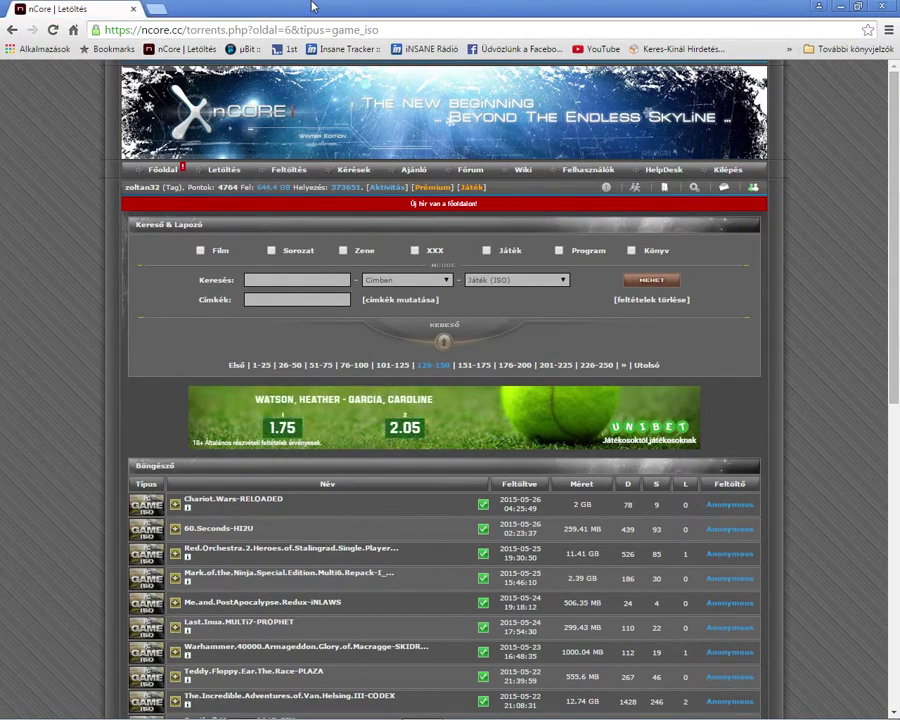
- Search Google for "ncore" from a new tab and open the nCore site
{"action": "left_click", "coordinate": [53, 30]}
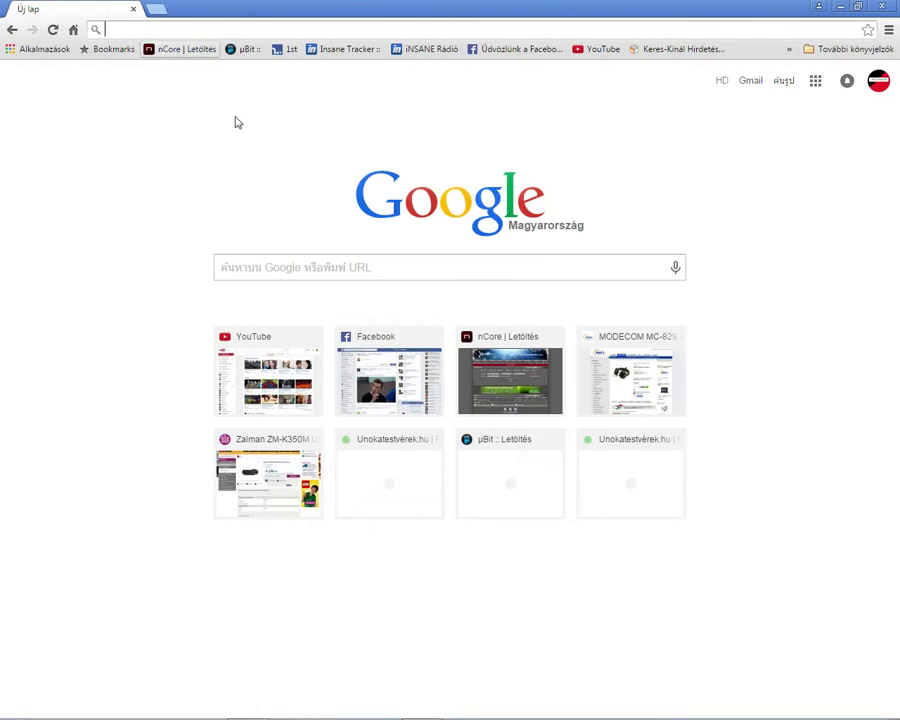
{"action": "left_click", "coordinate": [279, 270]}
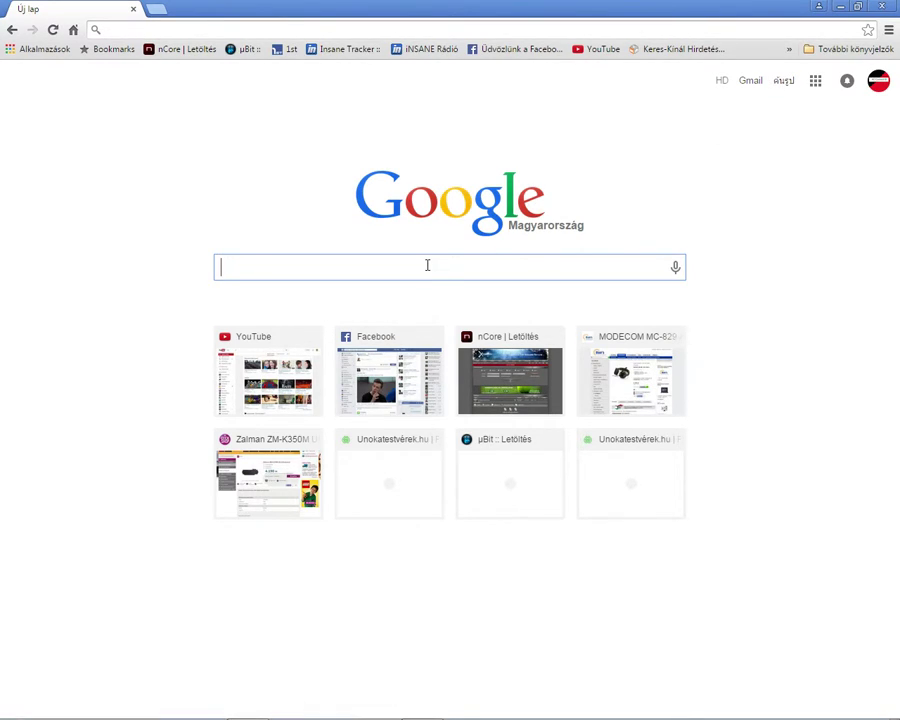
{"action": "type", "text": "ncore"}
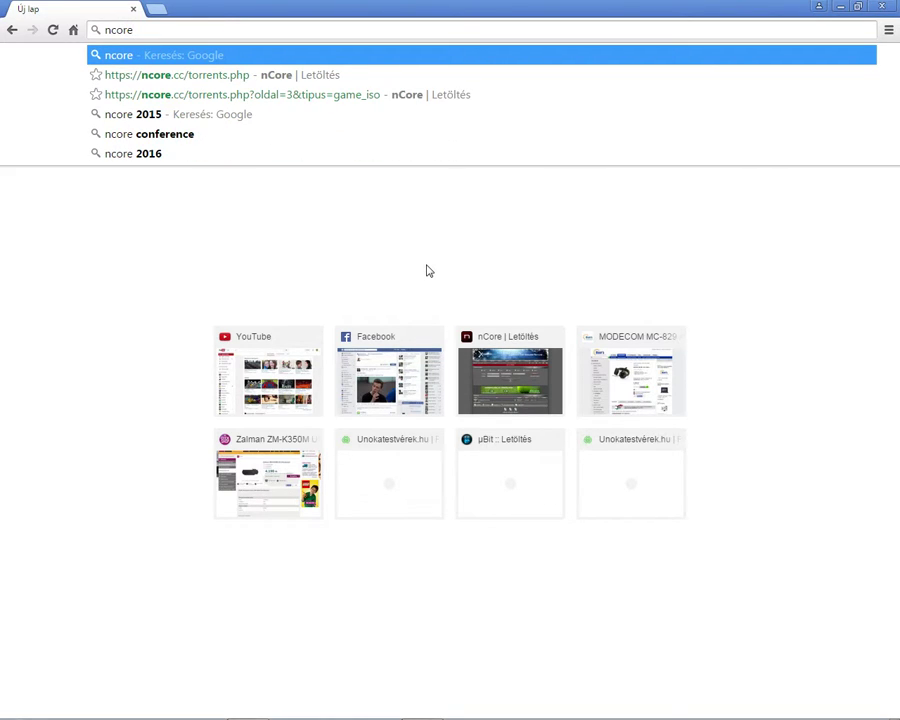
{"action": "key", "text": "Return"}
{"action": "left_click", "coordinate": [119, 196]}
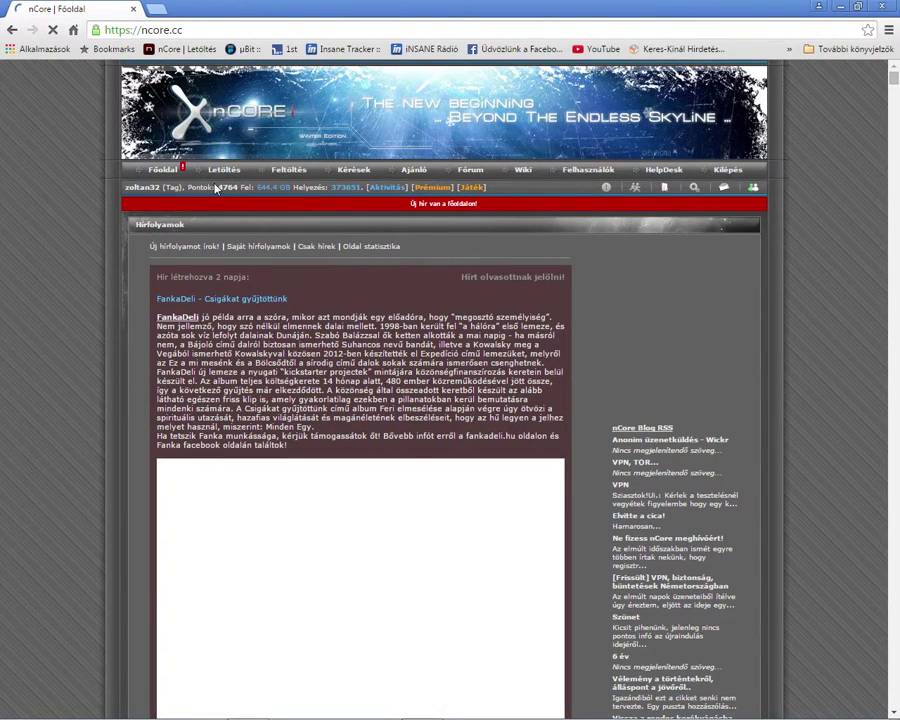
- Open the Letöltés page on nCore and search the torrents for "fraps"
{"action": "left_click", "coordinate": [163, 170]}
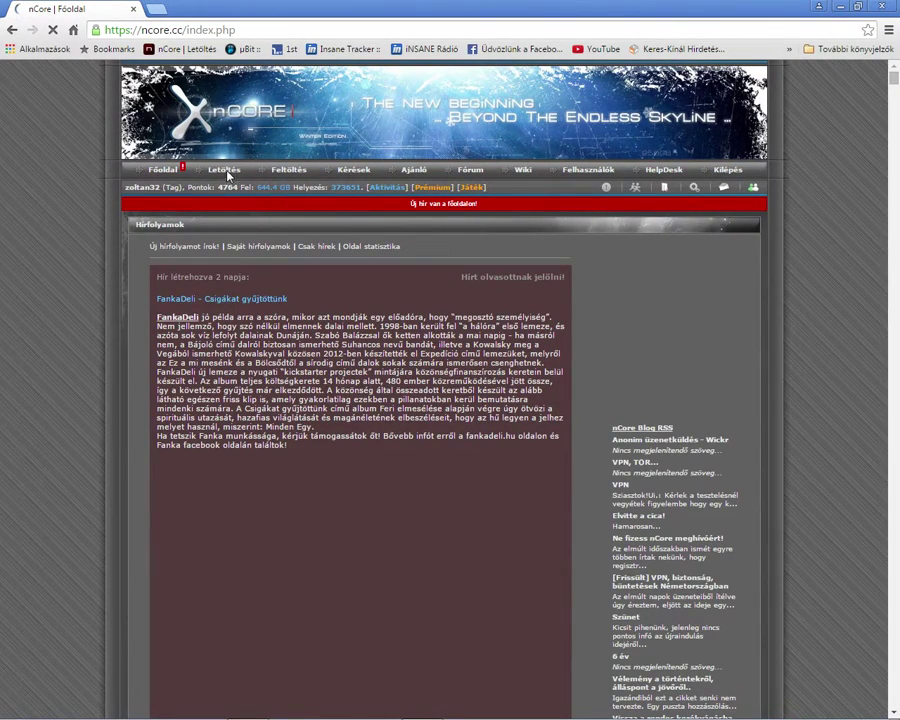
{"action": "left_click", "coordinate": [227, 172]}
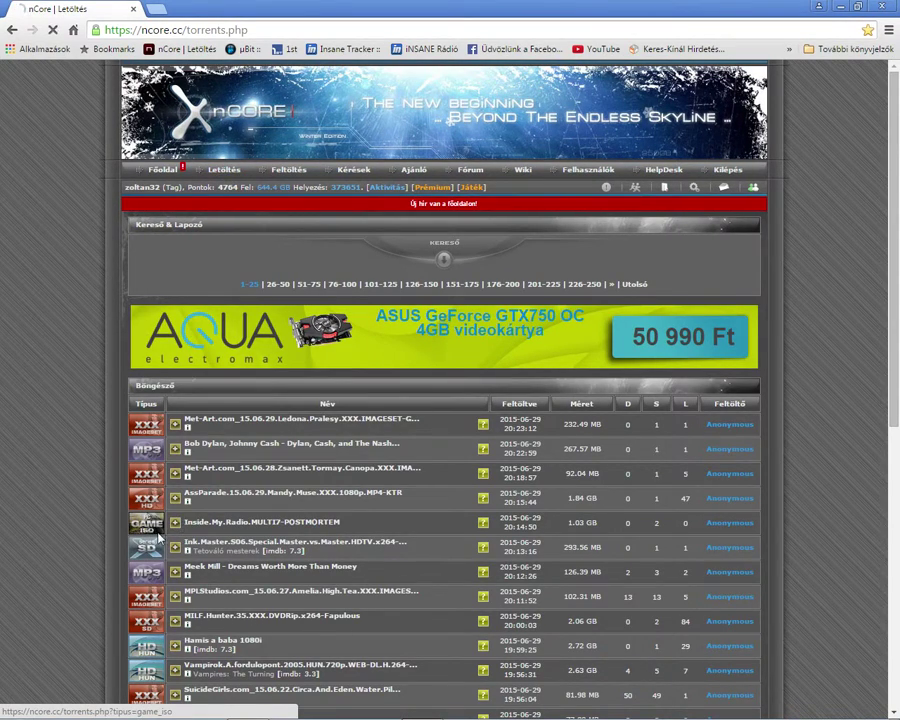
{"action": "left_click", "coordinate": [443, 260]}
{"action": "left_click", "coordinate": [287, 279]}
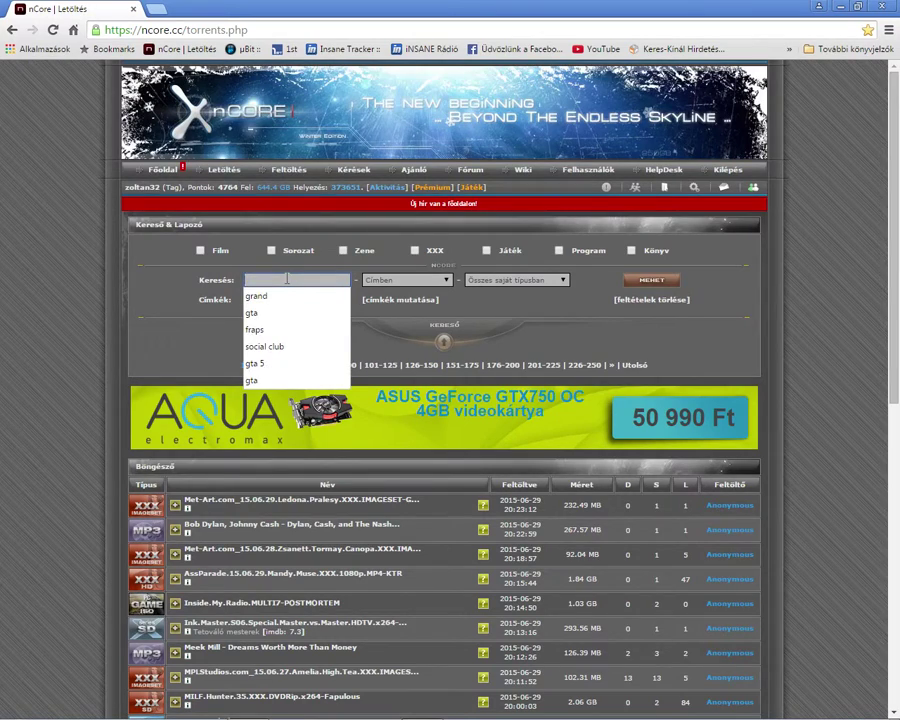
{"action": "type", "text": "fra"}
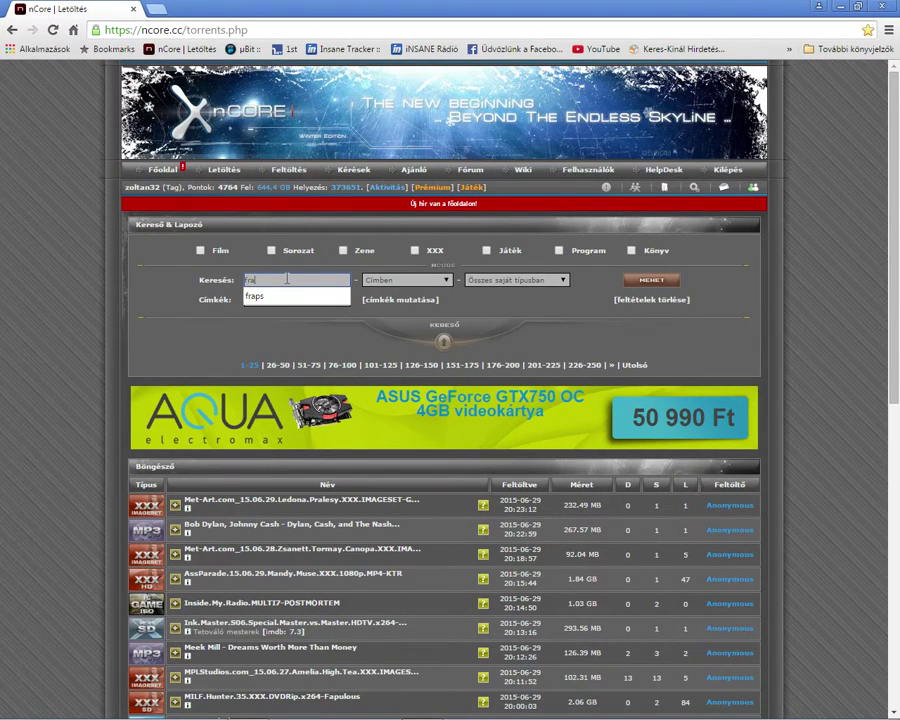
{"action": "type", "text": "ps"}
{"action": "key", "text": "Return"}
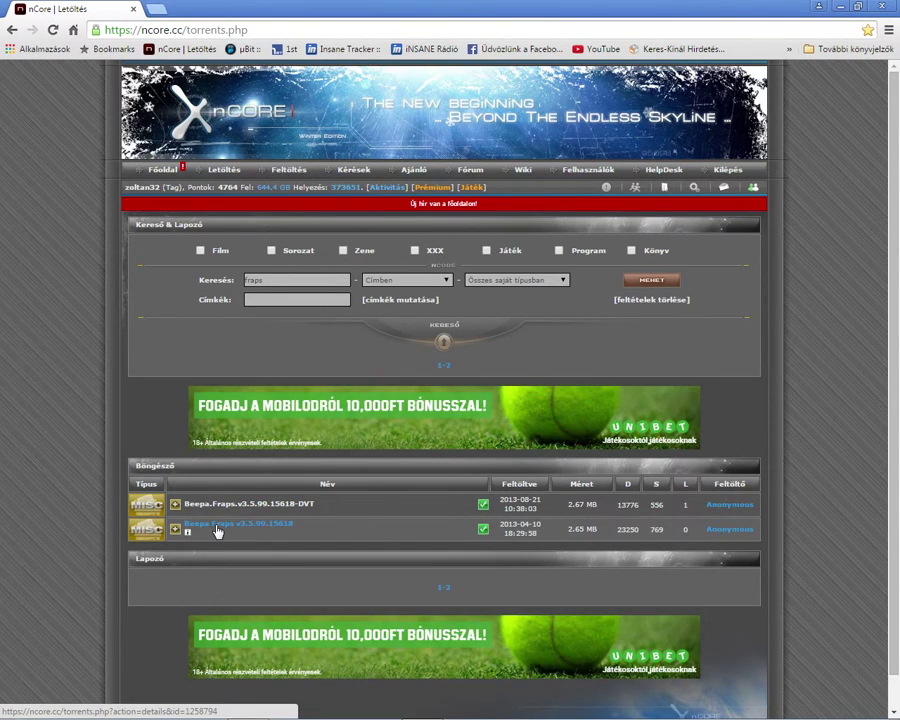
- Expand the Beepa Fraps v3.5.99.15618 torrent and look through its preview screenshots, closing the image viewer at the end
{"action": "left_click", "coordinate": [229, 529]}
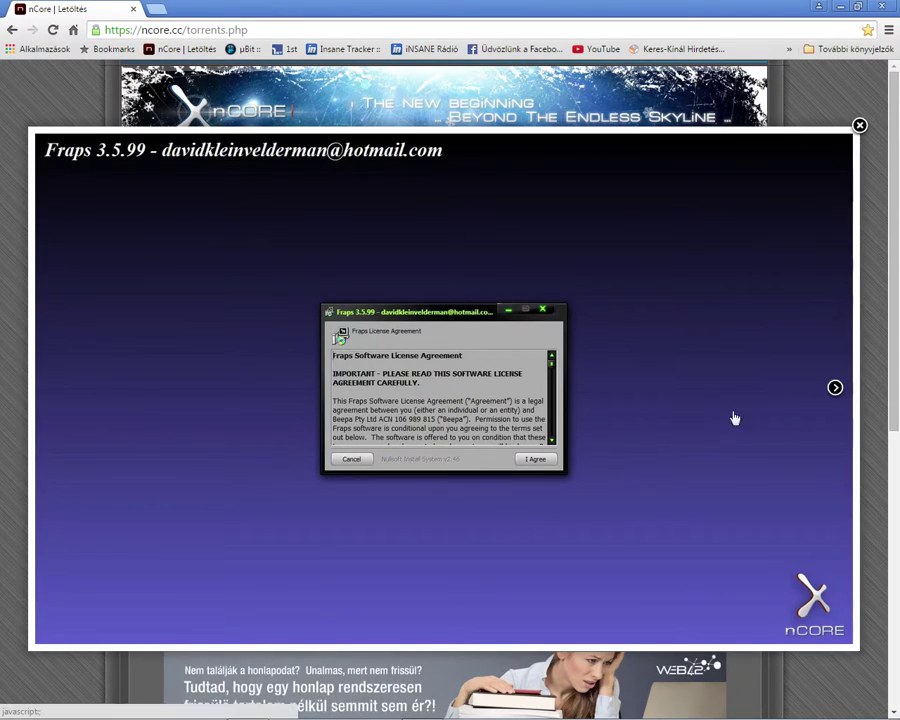
{"action": "left_click", "coordinate": [835, 387]}
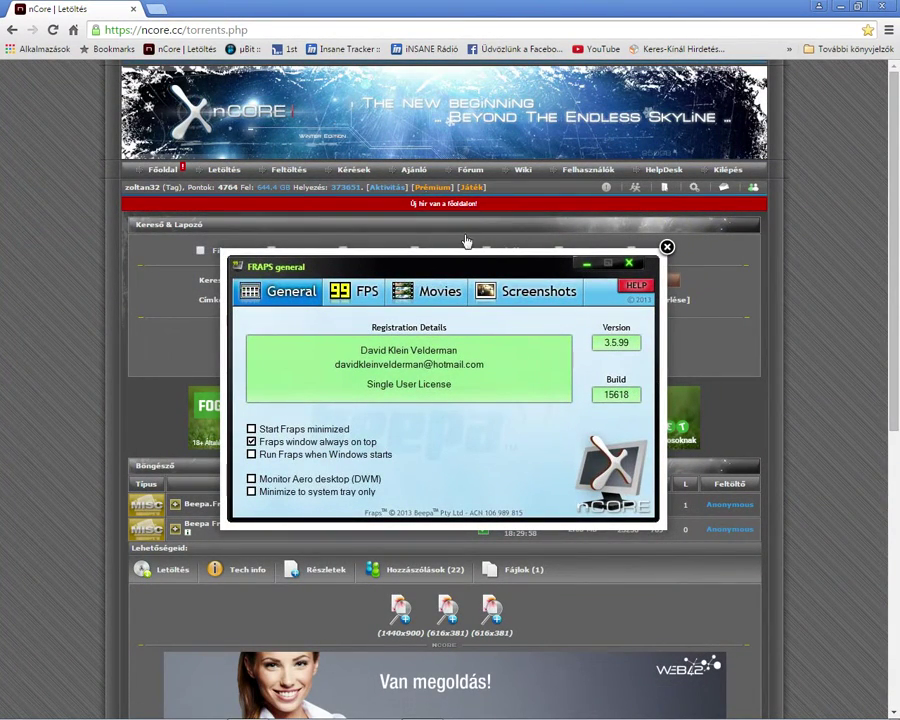
{"action": "mouse_move", "coordinate": [643, 392]}
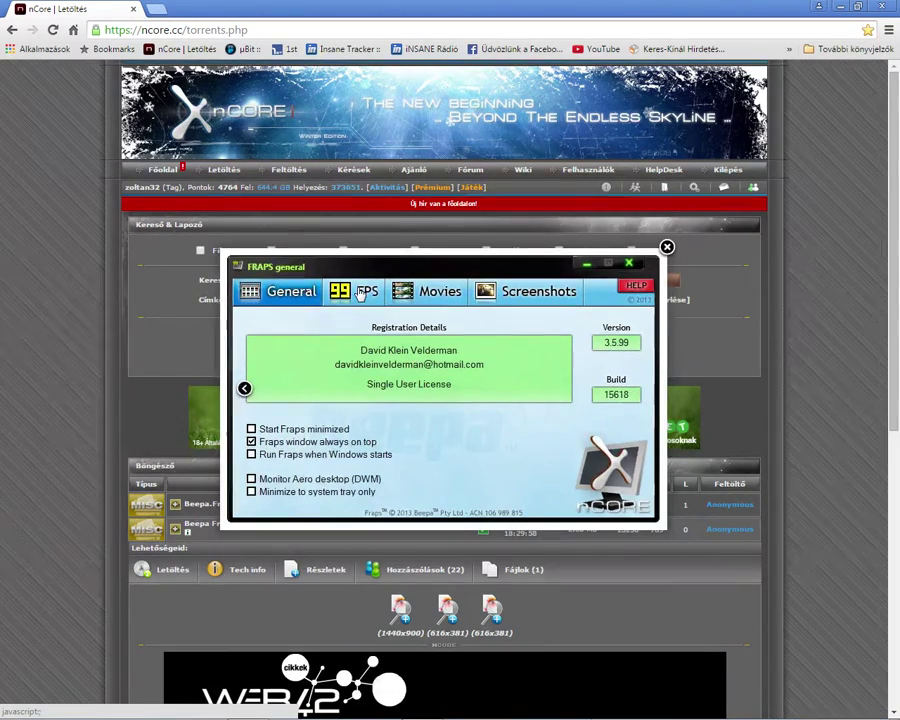
{"action": "left_click", "coordinate": [642, 390]}
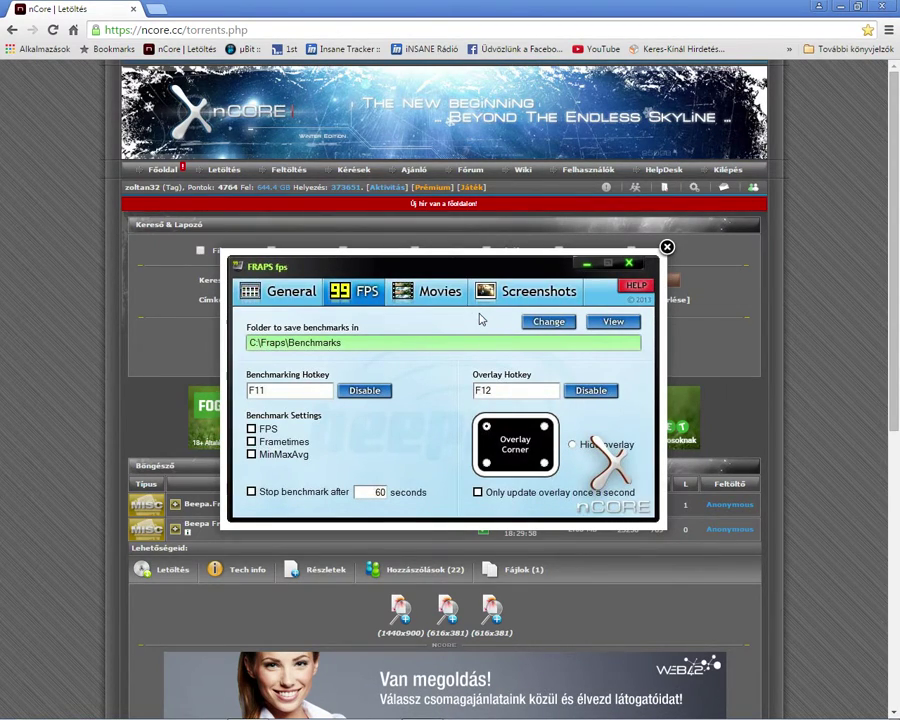
{"action": "left_click", "coordinate": [667, 247]}
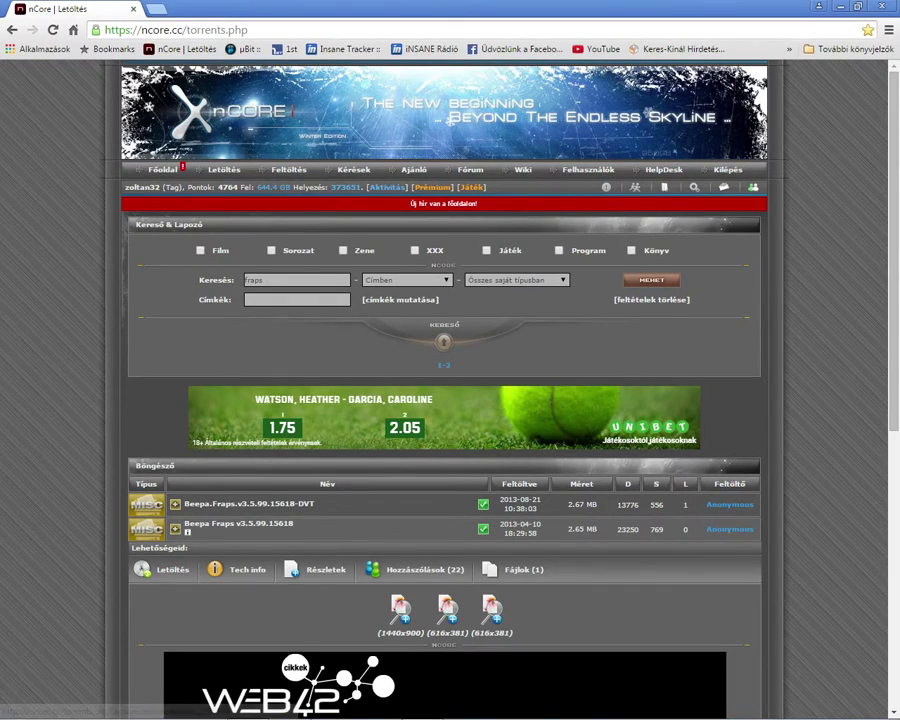
- Switch to µTorrent and view the folder containing the downloaded Beepa Fraps v3.5.99.15618 installer, returning to the desktop at the end
{"action": "left_click", "coordinate": [834, 7]}
{"action": "right_click", "coordinate": [358, 428]}
{"action": "left_click", "coordinate": [408, 487]}
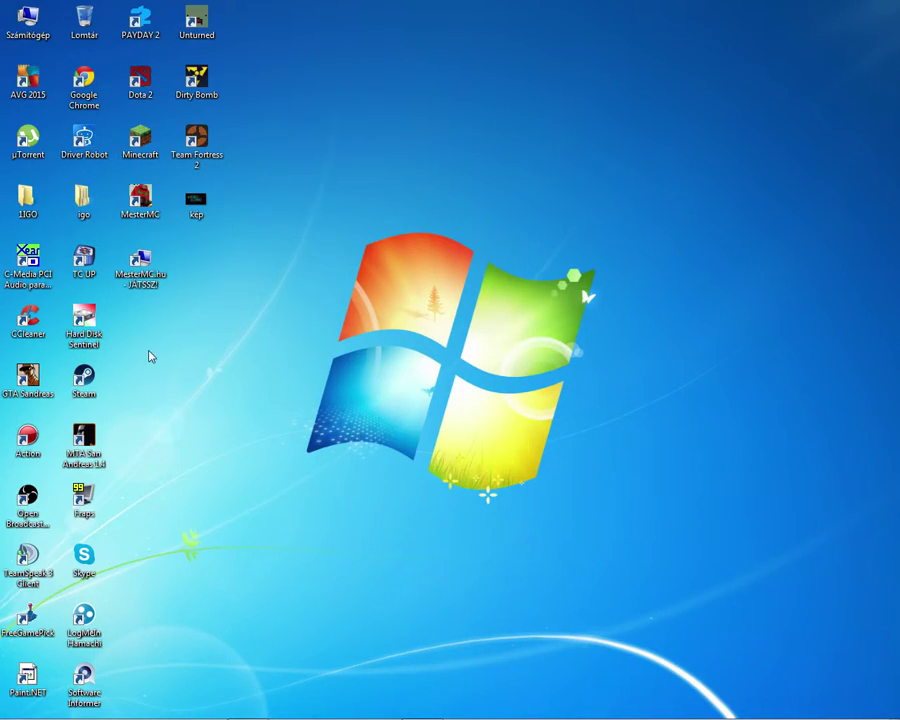
{"action": "left_click", "coordinate": [28, 140]}
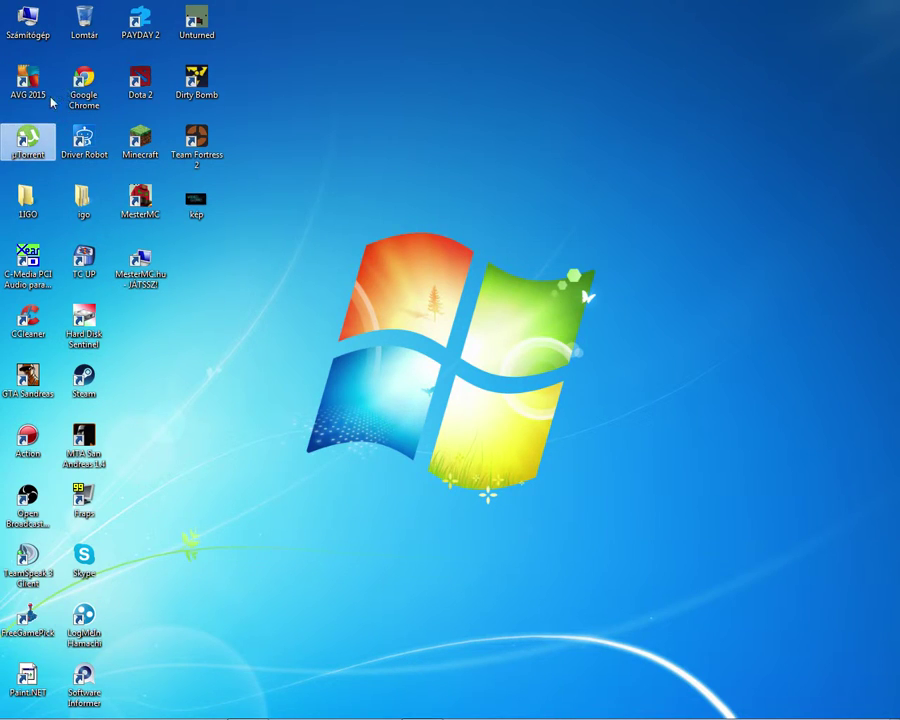
{"action": "double_click", "coordinate": [20, 152]}
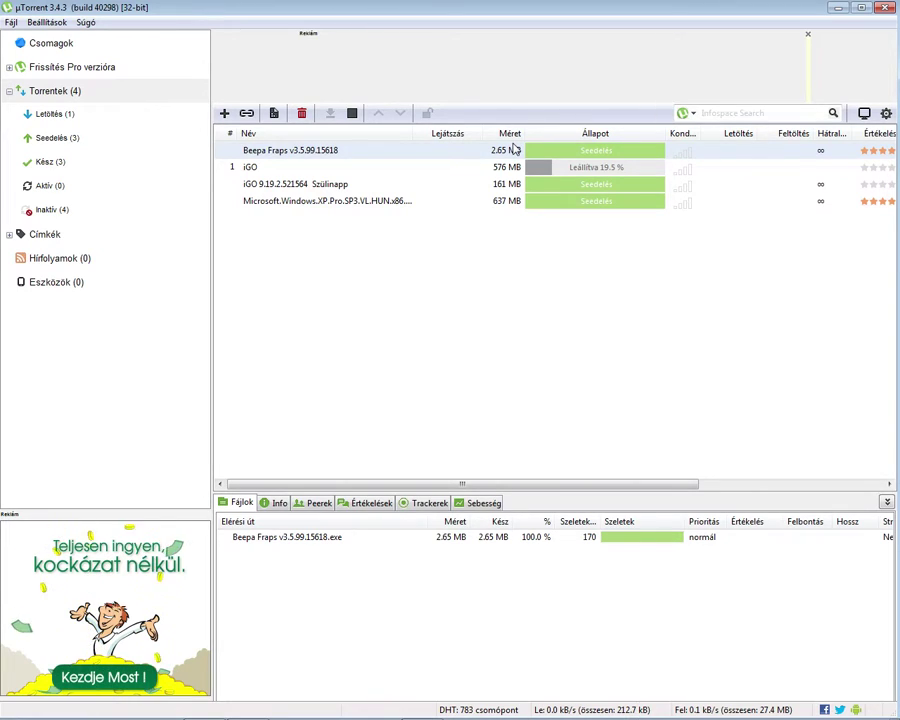
{"action": "double_click", "coordinate": [516, 150]}
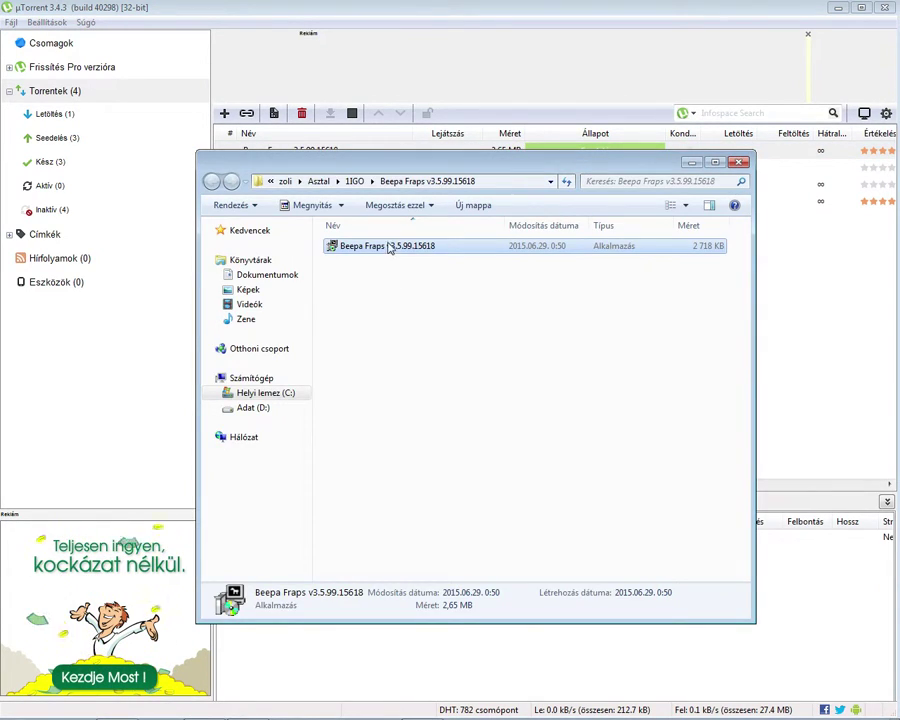
{"action": "left_click", "coordinate": [738, 161]}
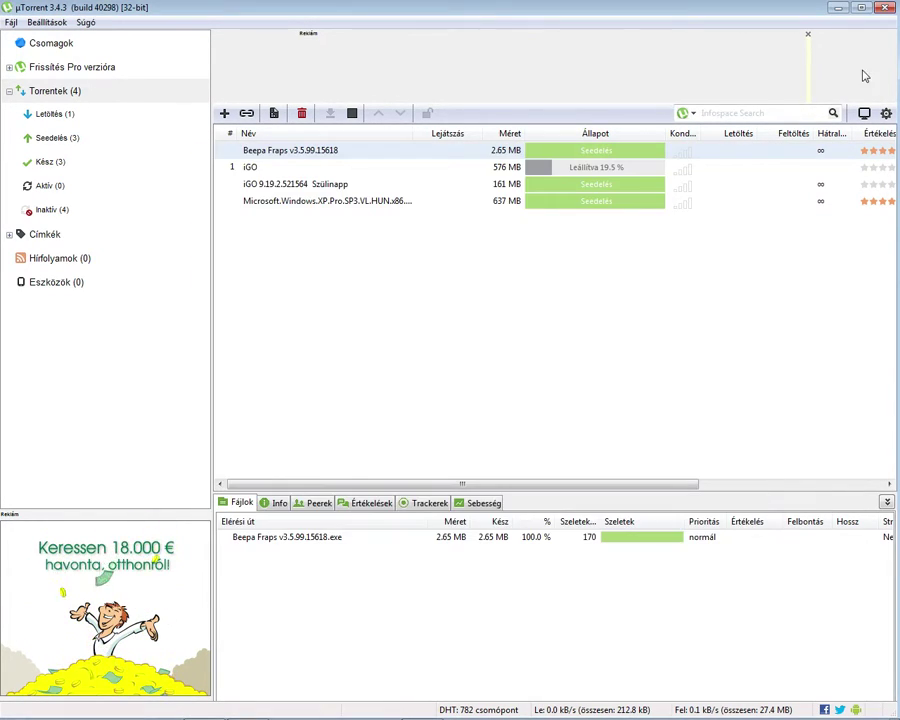
{"action": "left_click", "coordinate": [838, 9]}
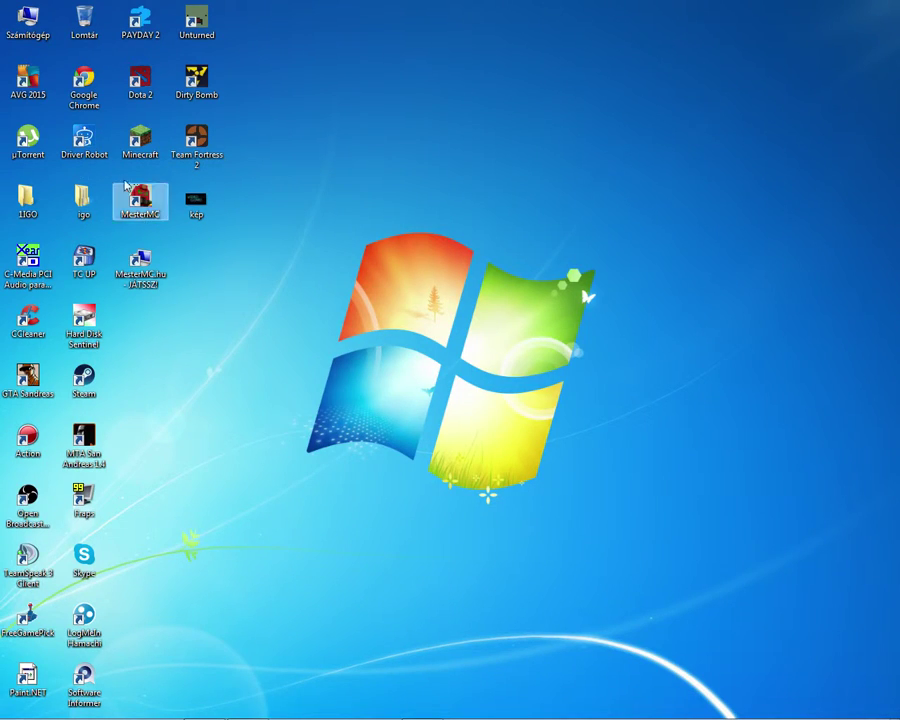
- Move the Fraps shortcut to the middle of the desktop and refresh the desktop
{"action": "left_click_drag", "start_coordinate": [88, 520], "coordinate": [484, 455]}
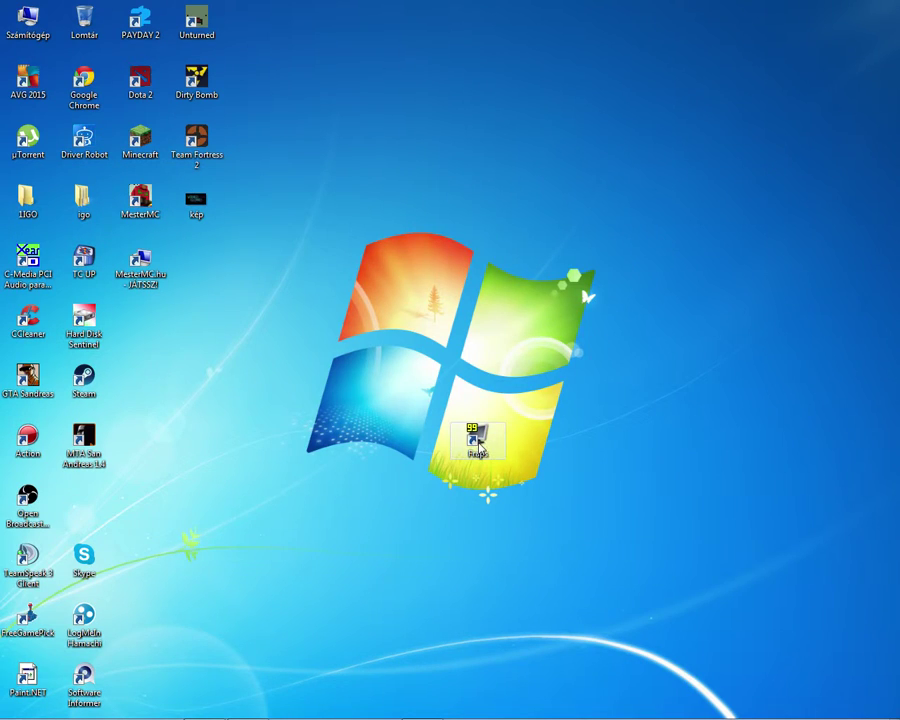
{"action": "right_click", "coordinate": [523, 326]}
{"action": "left_click", "coordinate": [558, 379]}
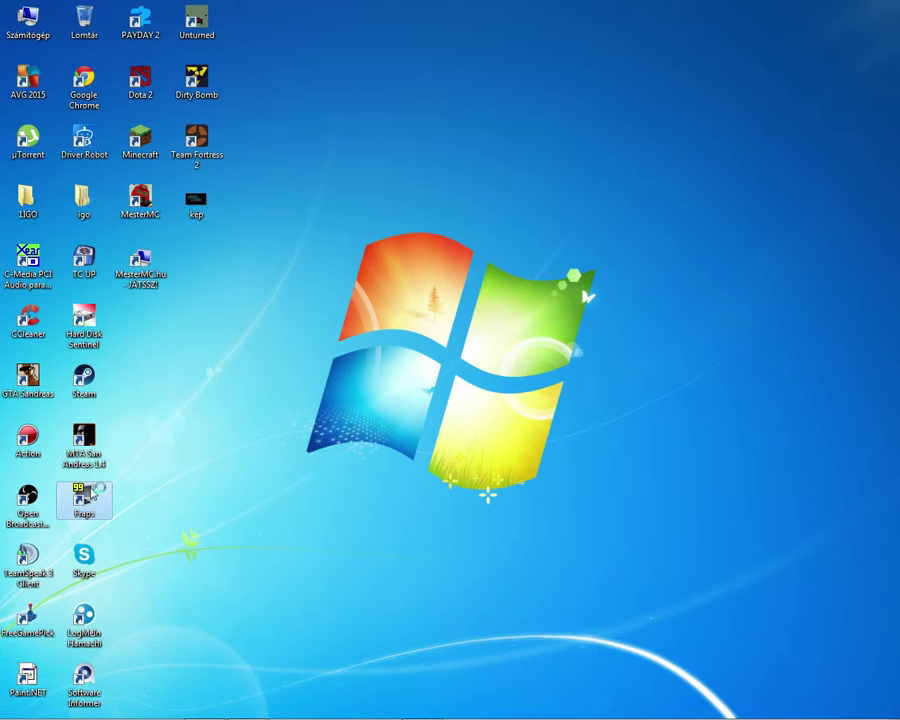
- Start Fraps and examine its FPS benchmark and overlay settings
{"action": "mouse_move", "coordinate": [201, 716]}
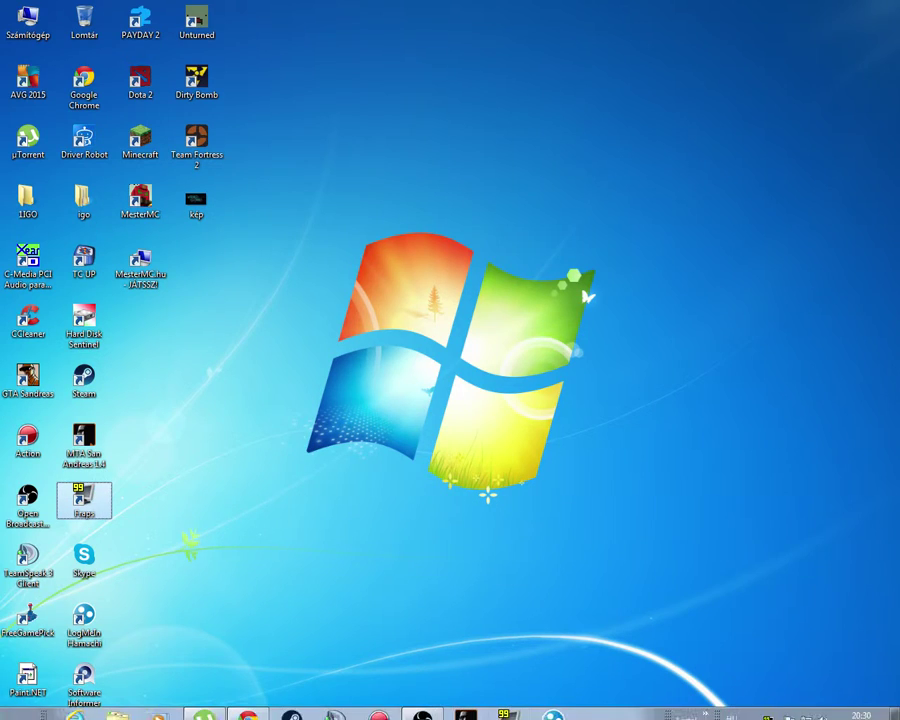
{"action": "left_click", "coordinate": [517, 710]}
{"action": "left_click", "coordinate": [369, 266]}
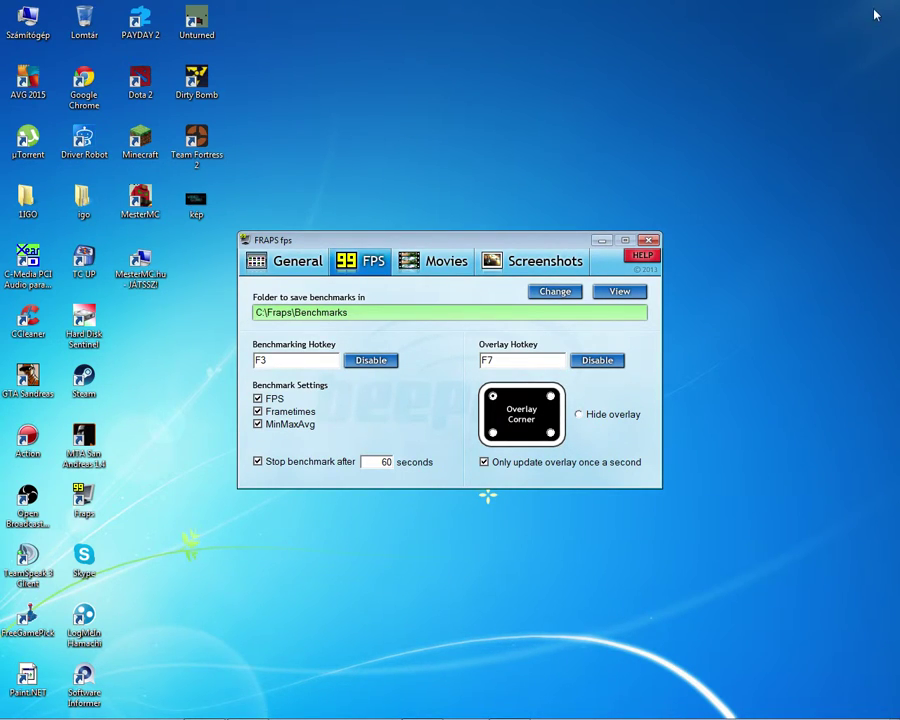
{"action": "left_click_drag", "start_coordinate": [786, 2], "coordinate": [893, 50]}
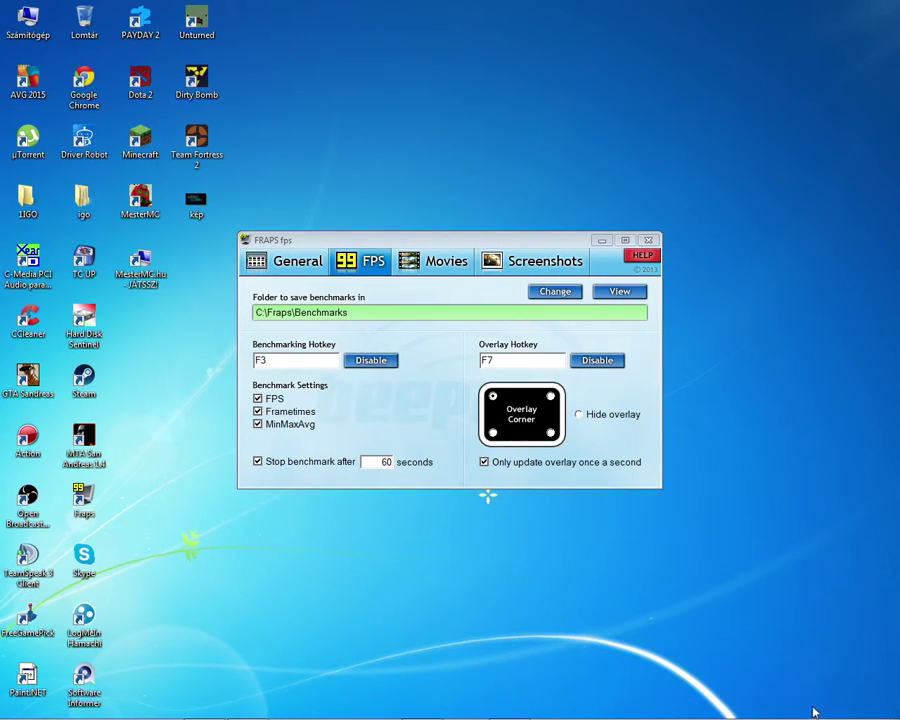
{"action": "left_click_drag", "start_coordinate": [131, 680], "coordinate": [4, 706]}
{"action": "left_click", "coordinate": [88, 440]}
{"action": "left_click_drag", "start_coordinate": [231, 2], "coordinate": [8, 36]}
{"action": "left_click", "coordinate": [725, 43]}
{"action": "right_click", "coordinate": [637, 76]}
{"action": "left_click", "coordinate": [705, 139]}
- Review the Fraps movie capture and screenshot settings, close Fraps, and refresh the desktop
{"action": "left_click", "coordinate": [446, 262]}
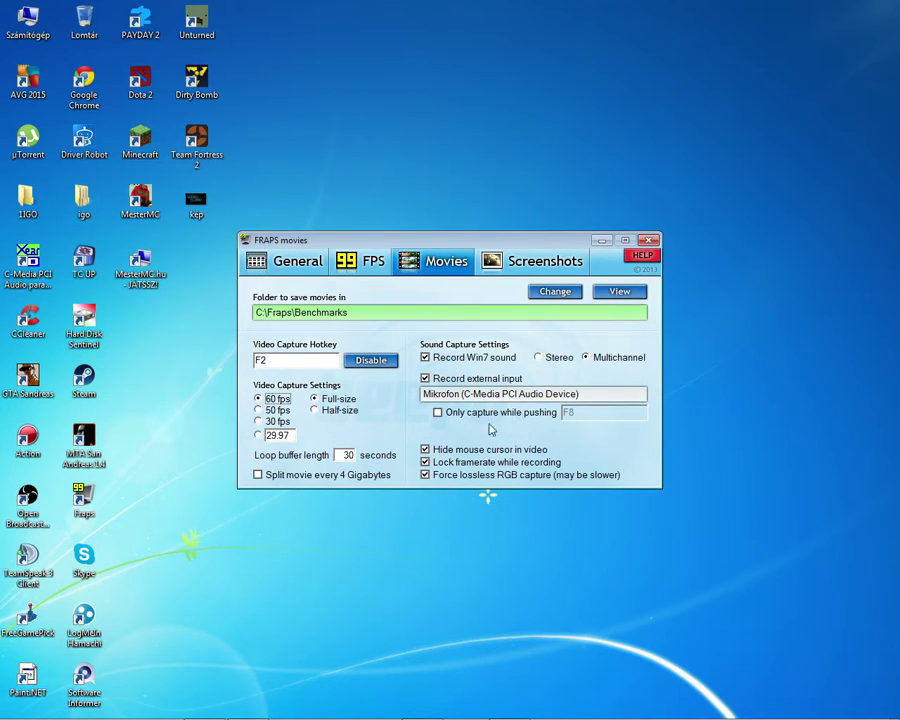
{"action": "left_click", "coordinate": [512, 262]}
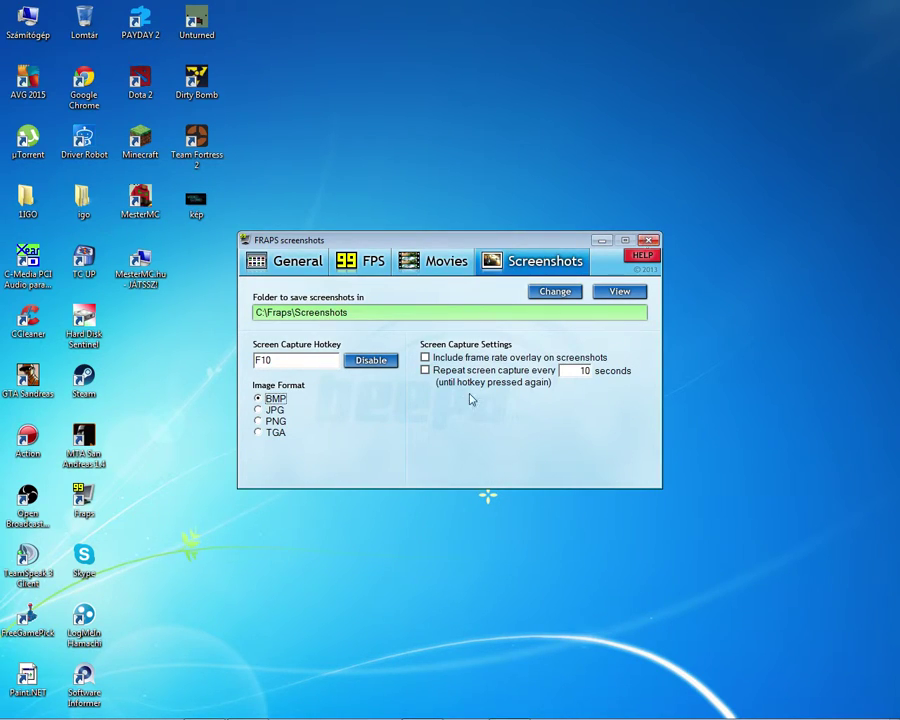
{"action": "left_click", "coordinate": [650, 242]}
{"action": "left_click", "coordinate": [526, 413]}
{"action": "right_click", "coordinate": [580, 293]}
{"action": "left_click", "coordinate": [600, 346]}
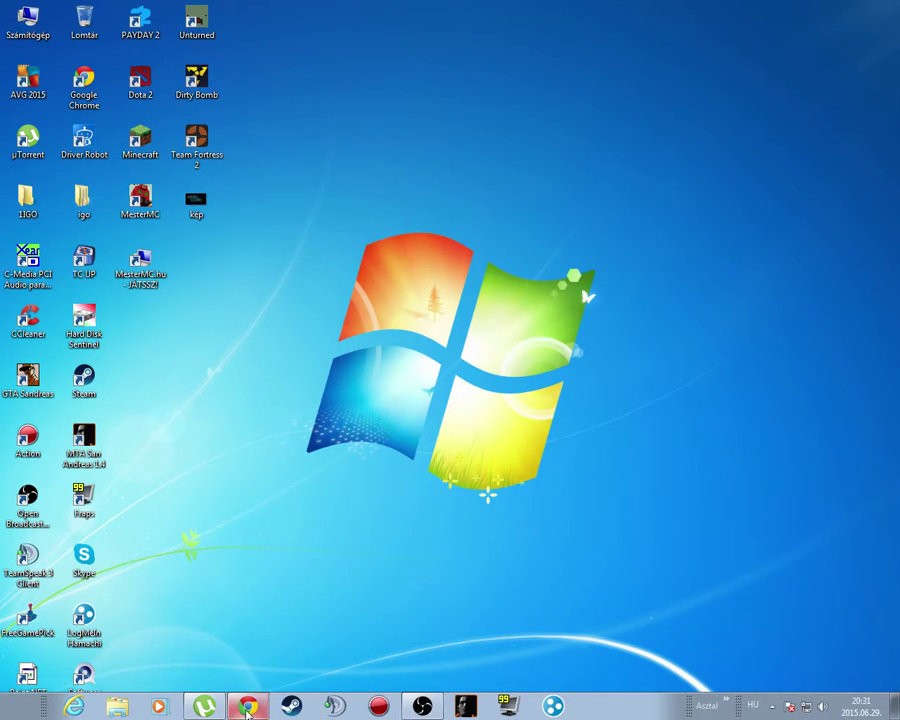
- Close the µTorrent window and switch to the nCore page in Chrome
{"action": "left_click", "coordinate": [246, 707]}
{"action": "left_click", "coordinate": [204, 707]}
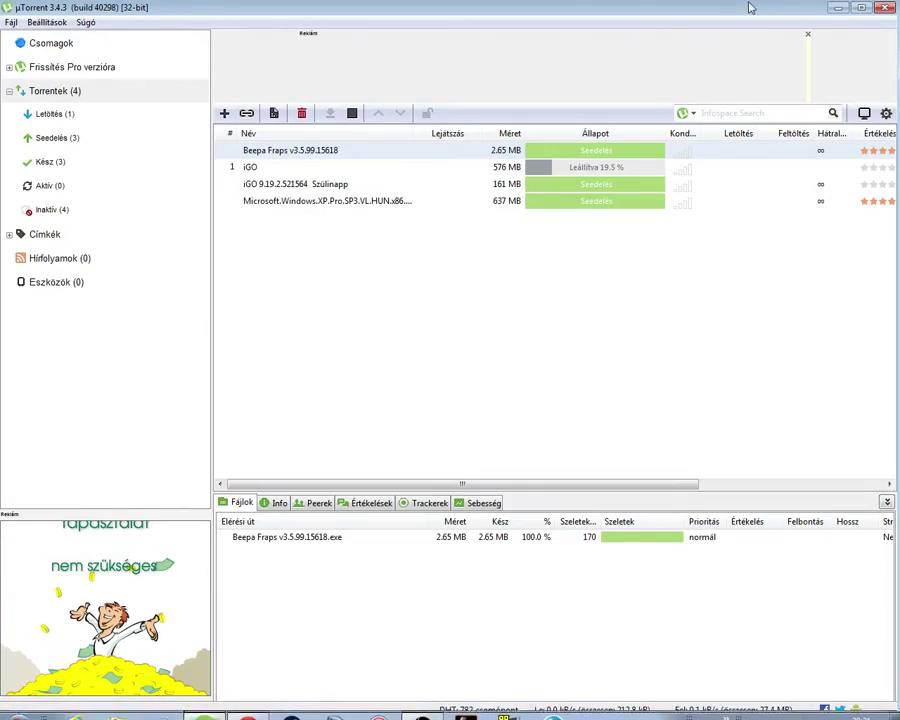
{"action": "left_click", "coordinate": [880, 8]}
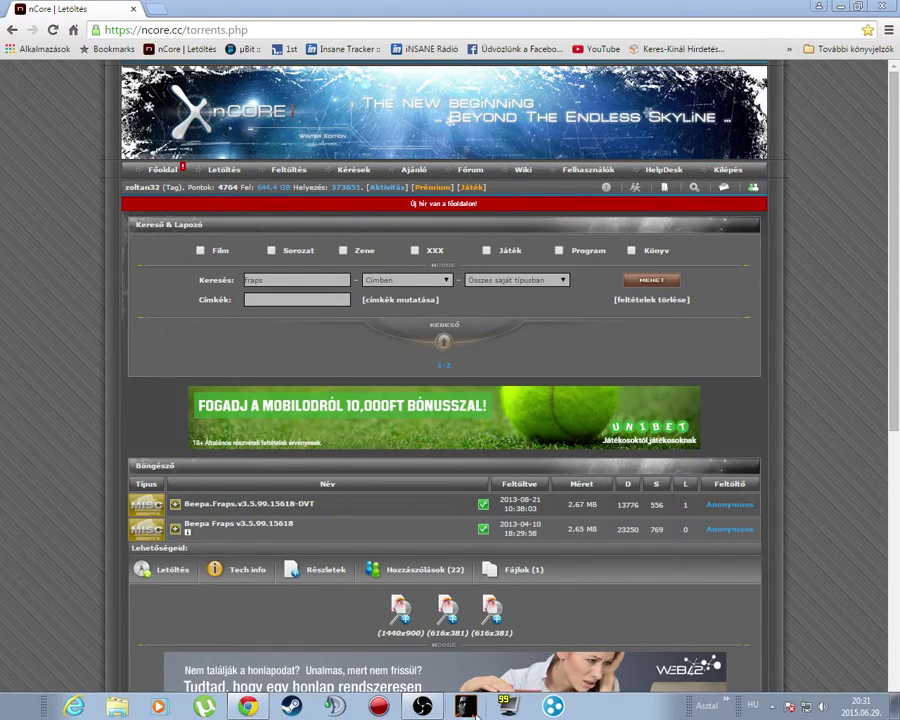
- Open obsproject.com in a new tab, try downloading the OBS 0.651 Beta installer for Windows 7/8, and dismiss the downloads bar
{"action": "left_click", "coordinate": [158, 10]}
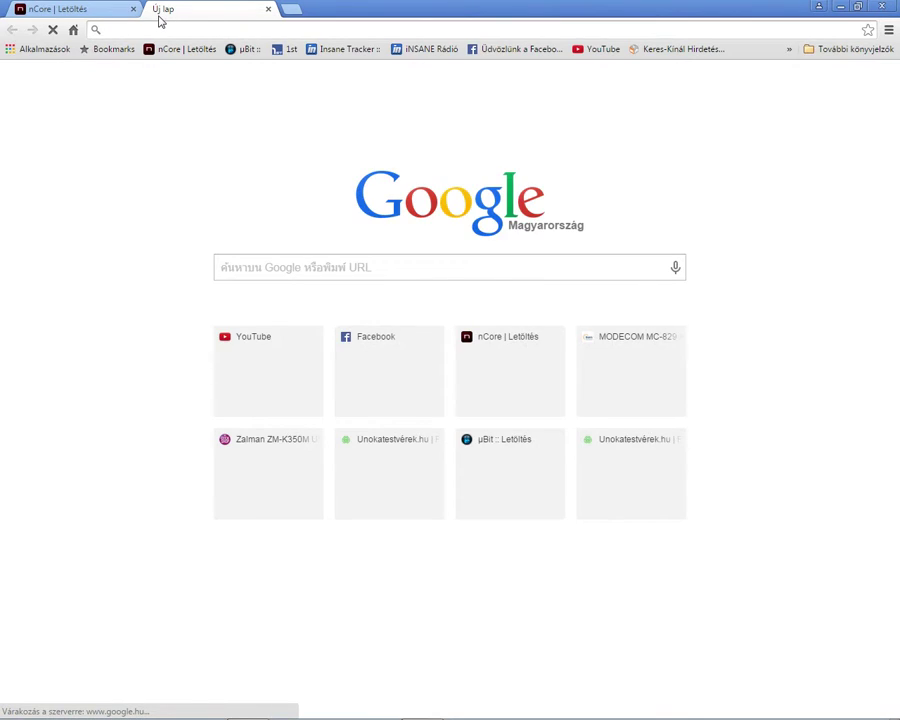
{"action": "type", "text": "https://obsproject.com"}
{"action": "key", "text": "Return"}
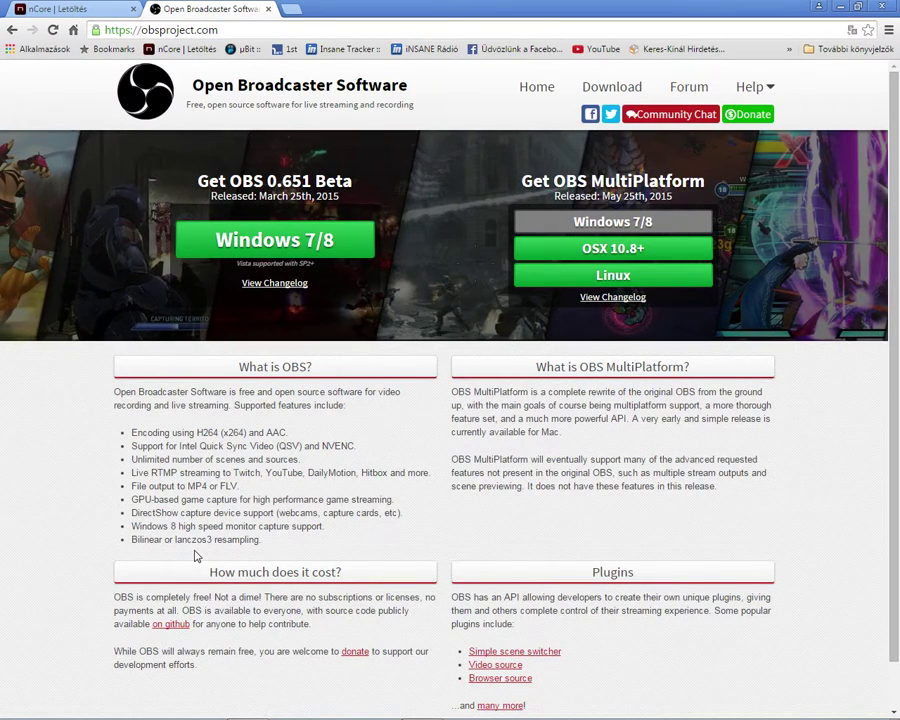
{"action": "left_click", "coordinate": [258, 256]}
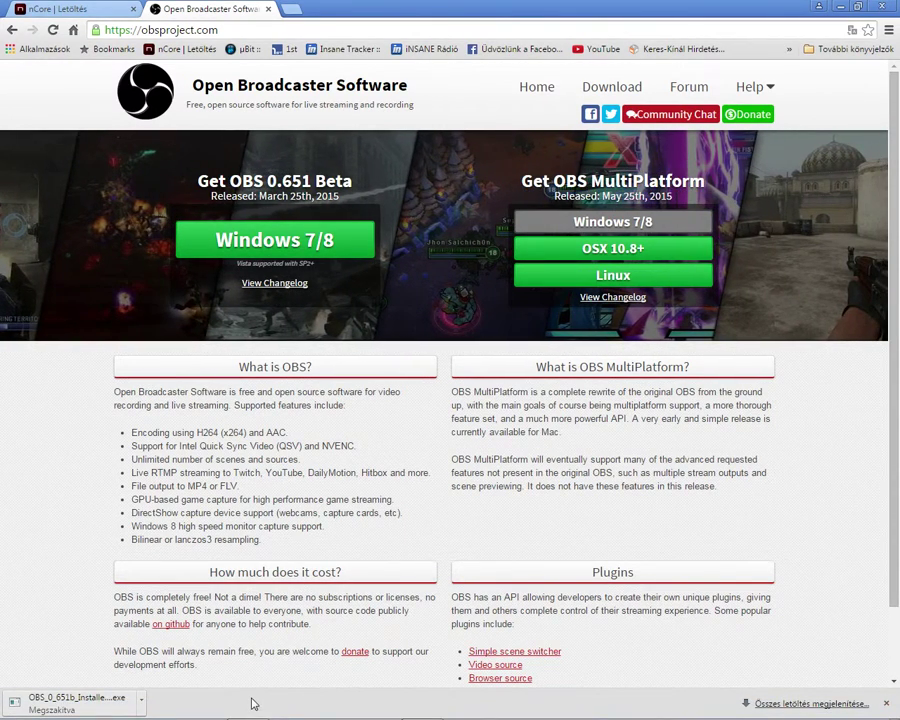
{"action": "left_click", "coordinate": [886, 703]}
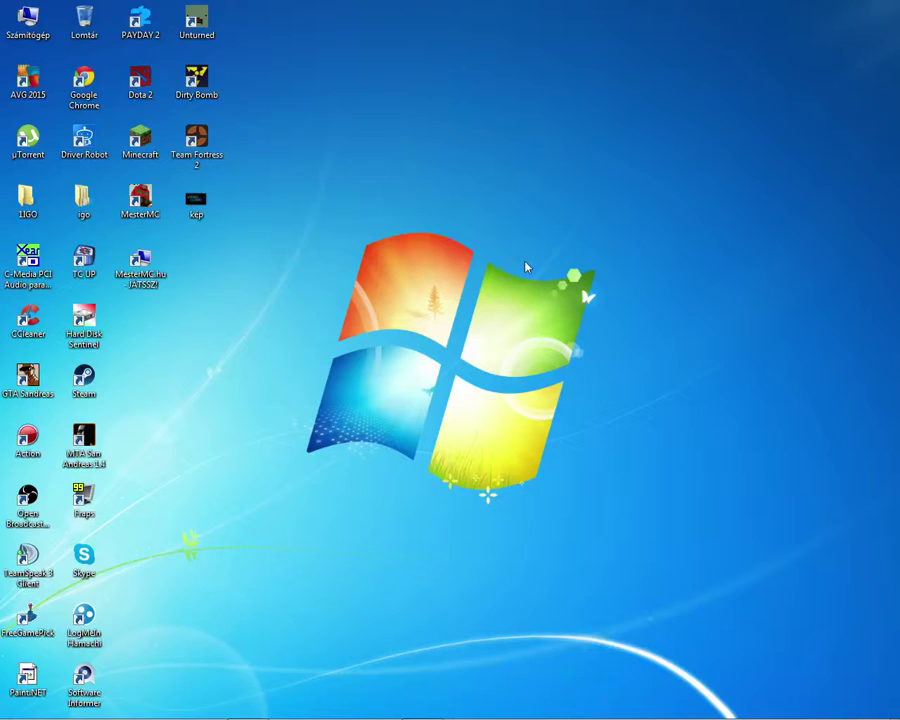
- Refresh the desktop, bring up Open Broadcaster Software, and raise its desktop audio volume to the maximum
{"action": "right_click", "coordinate": [527, 256]}
{"action": "left_click", "coordinate": [566, 312]}
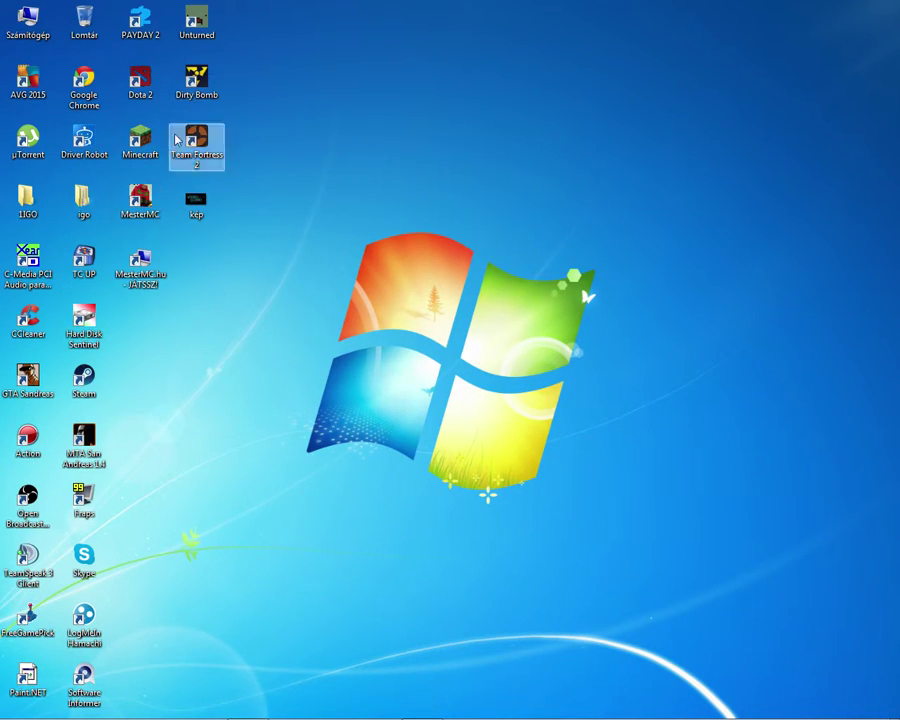
{"action": "left_click", "coordinate": [28, 498]}
{"action": "double_click", "coordinate": [28, 506]}
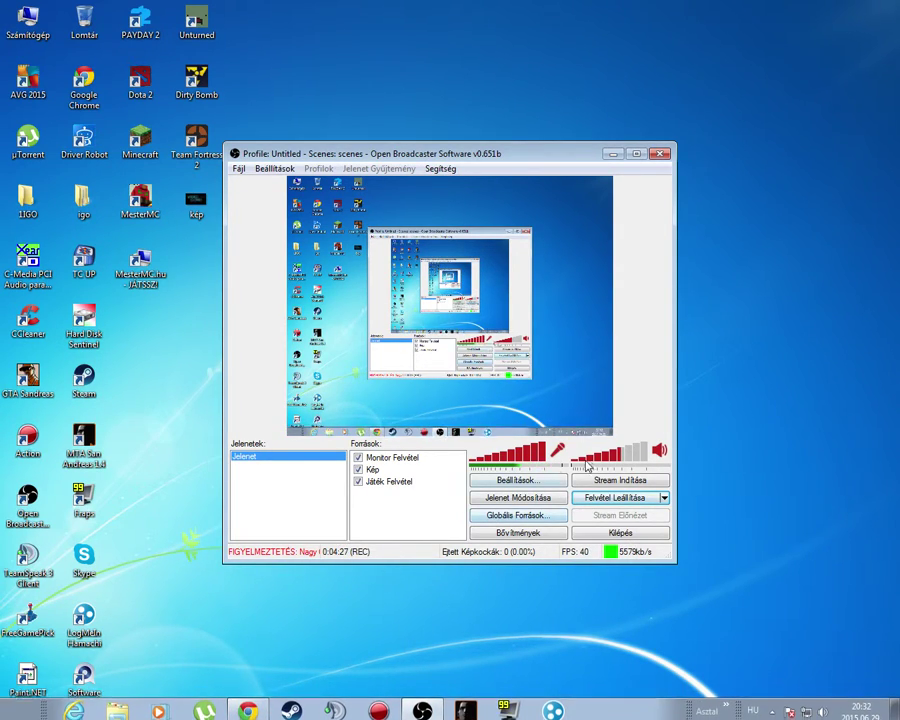
{"action": "left_click", "coordinate": [625, 458]}
{"action": "left_click_drag", "start_coordinate": [631, 458], "coordinate": [650, 457]}
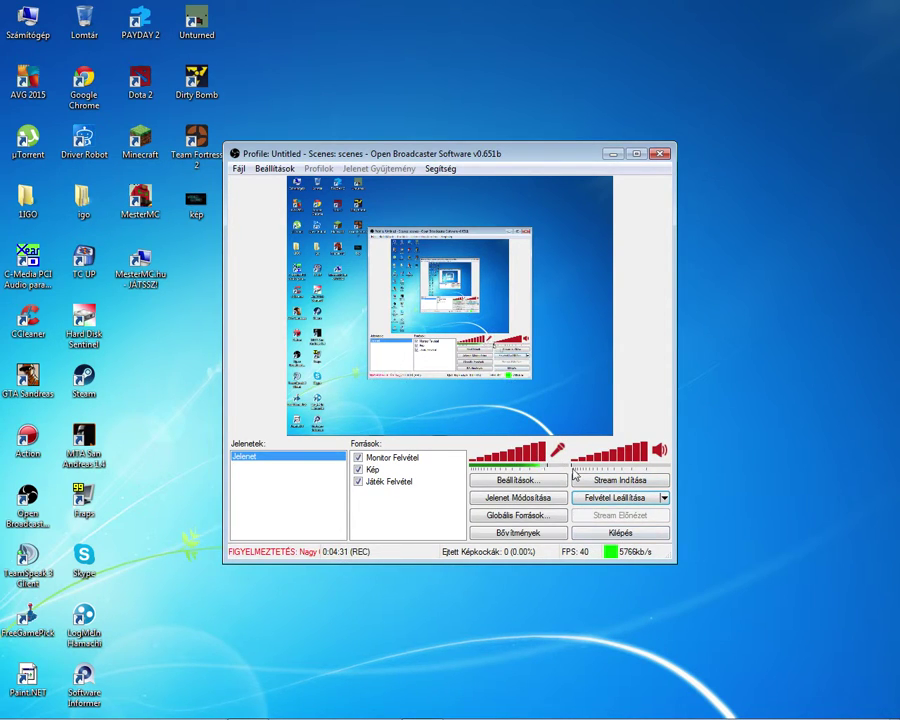
- Minimize Open Broadcaster Software and refresh the desktop
{"action": "left_click", "coordinate": [613, 153]}
{"action": "right_click", "coordinate": [543, 323]}
{"action": "left_click", "coordinate": [577, 383]}
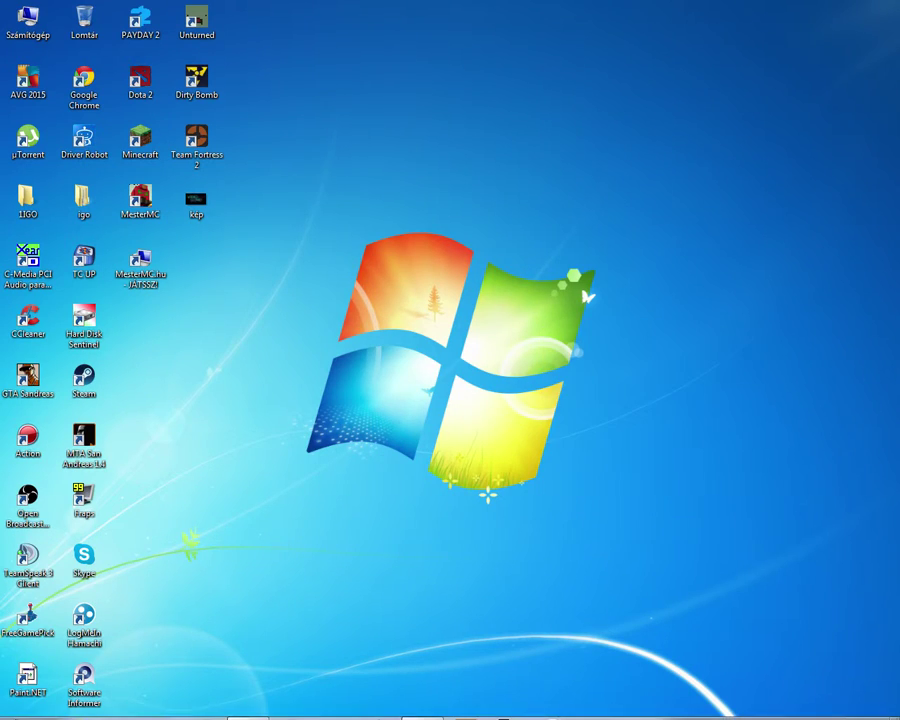
- Switch to Chrome, load YouTube in a new tab, and open your own channel page
{"action": "left_click", "coordinate": [250, 708]}
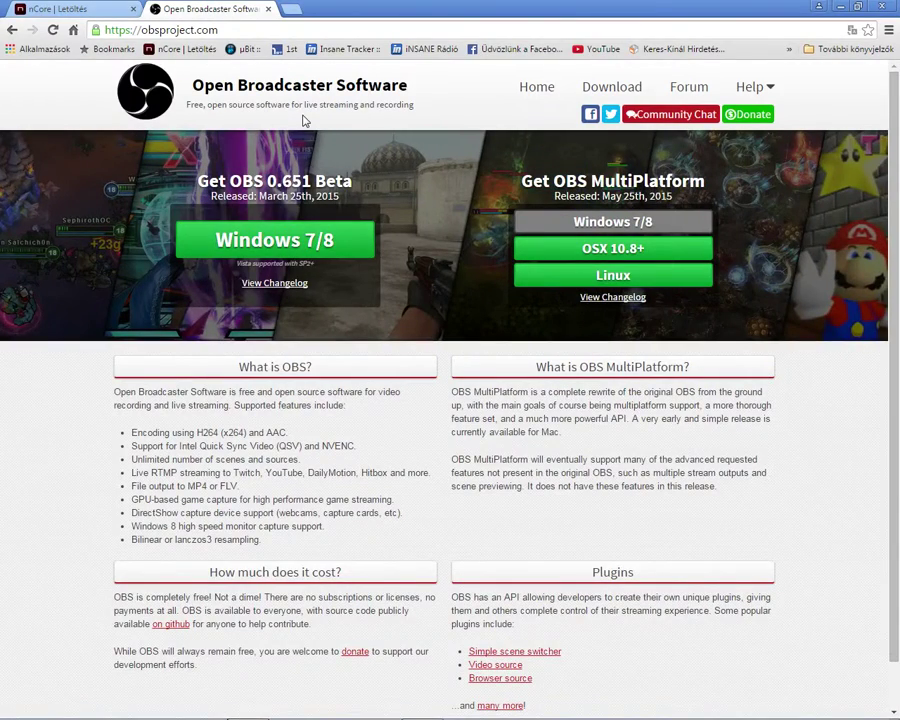
{"action": "key", "text": "ctrl+t"}
{"action": "left_click", "coordinate": [600, 49]}
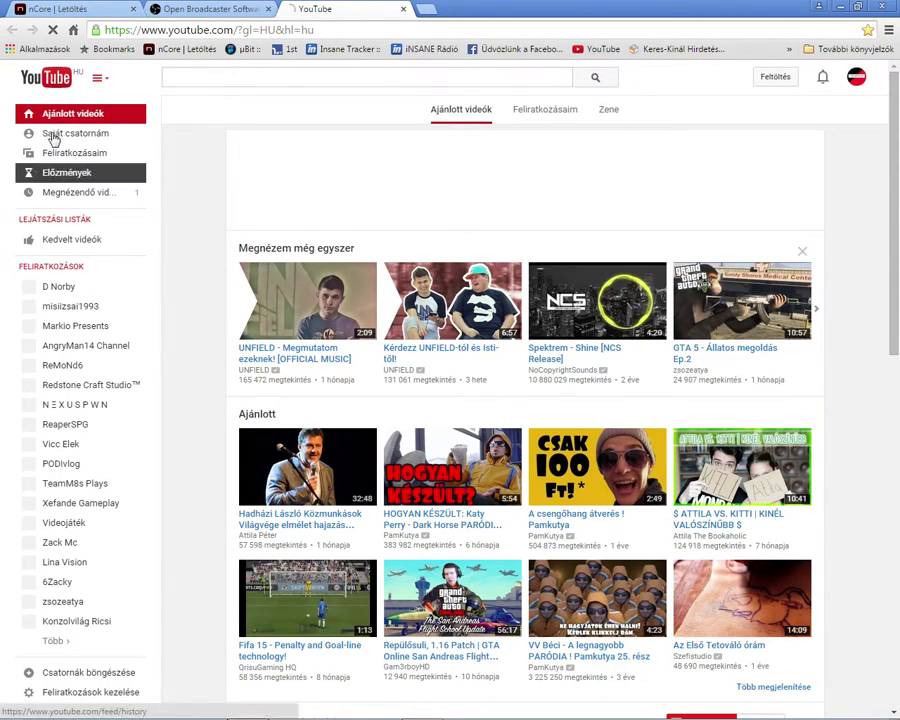
{"action": "left_click", "coordinate": [50, 137]}
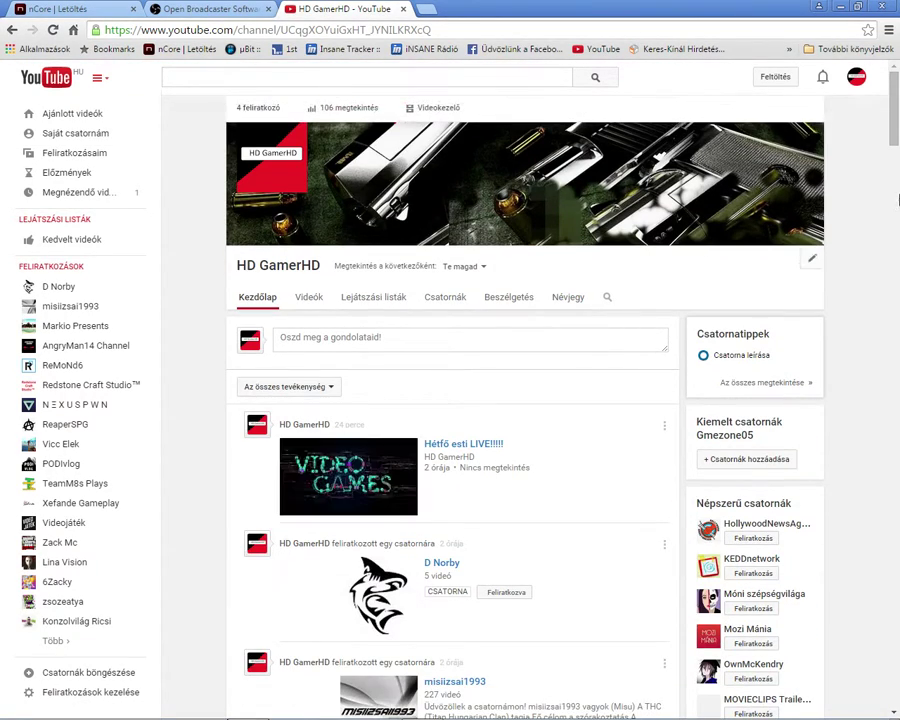
- View the YouTube account settings, and open the live events list in Creator Studio's video manager
{"action": "left_click", "coordinate": [857, 80]}
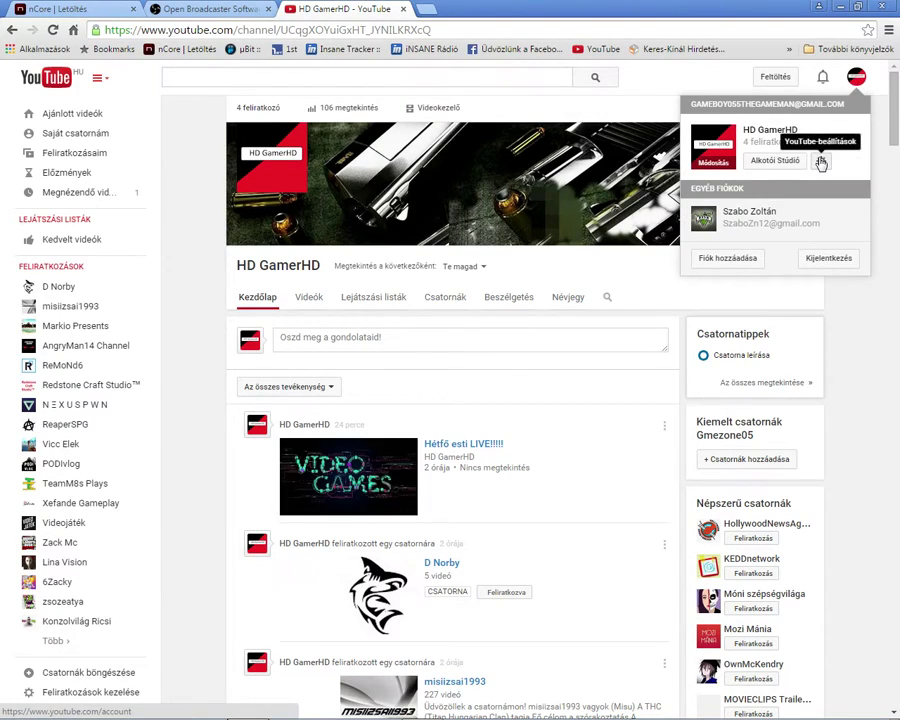
{"action": "left_click", "coordinate": [821, 162]}
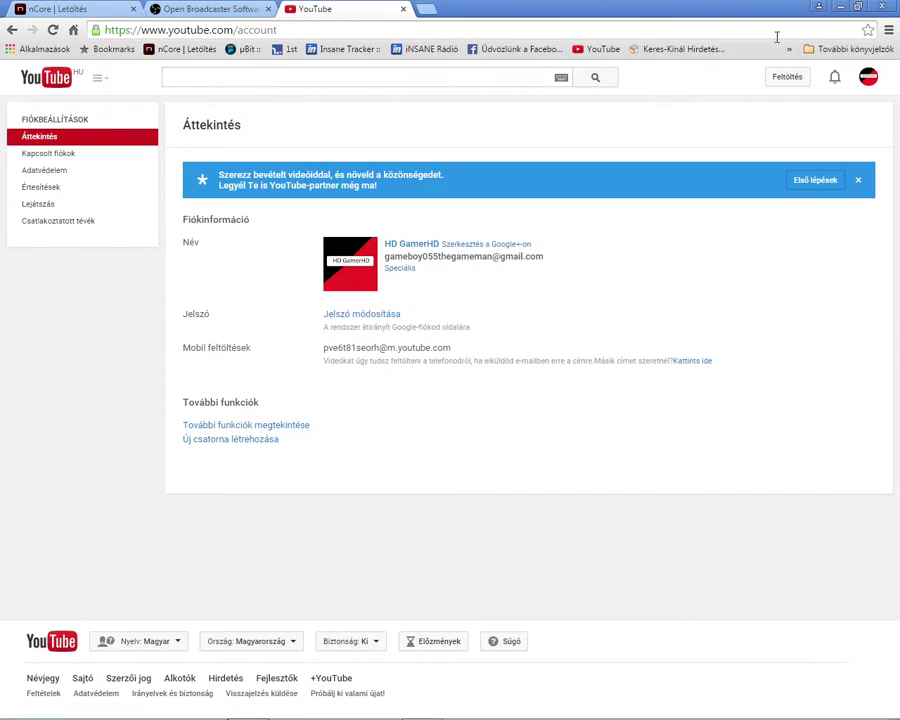
{"action": "left_click", "coordinate": [869, 80]}
{"action": "left_click", "coordinate": [786, 161]}
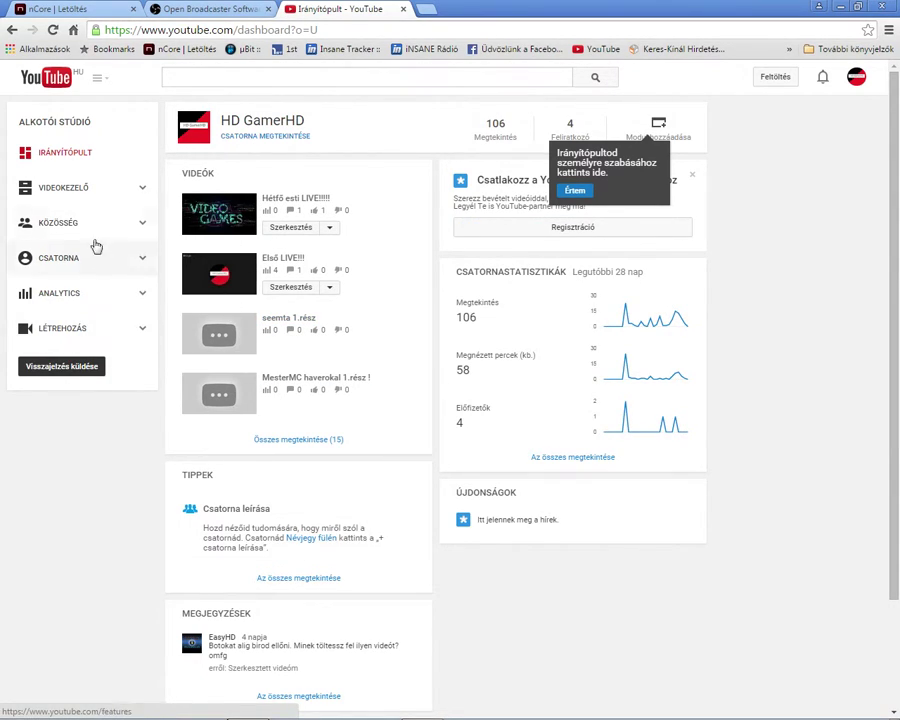
{"action": "left_click", "coordinate": [56, 217]}
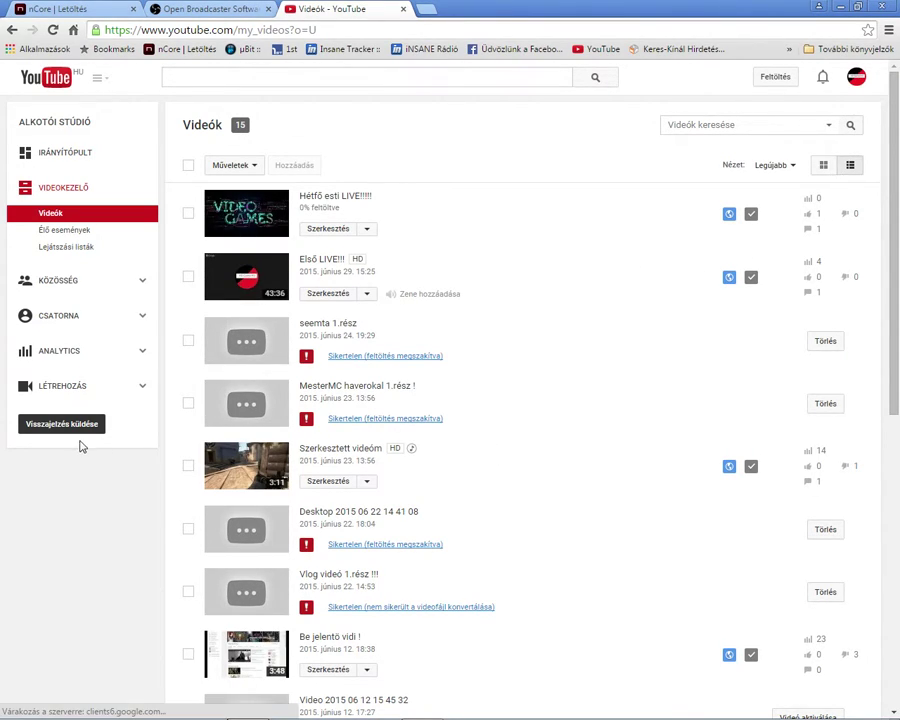
{"action": "left_click", "coordinate": [83, 230]}
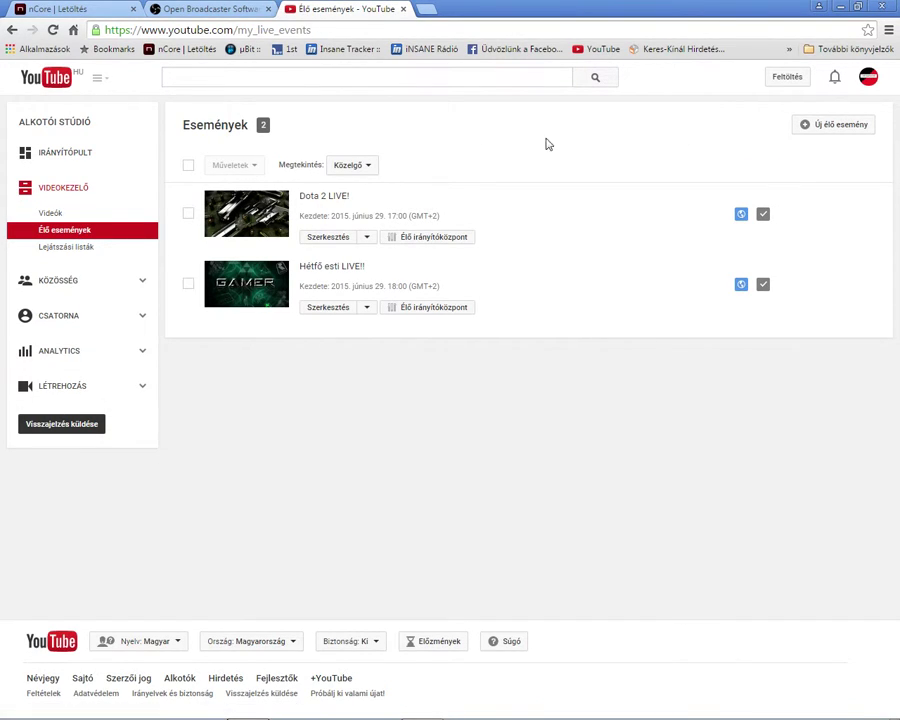
- Start a new live event, look through the available start times, and create the event with the title "nmhjk"
{"action": "left_click", "coordinate": [840, 124]}
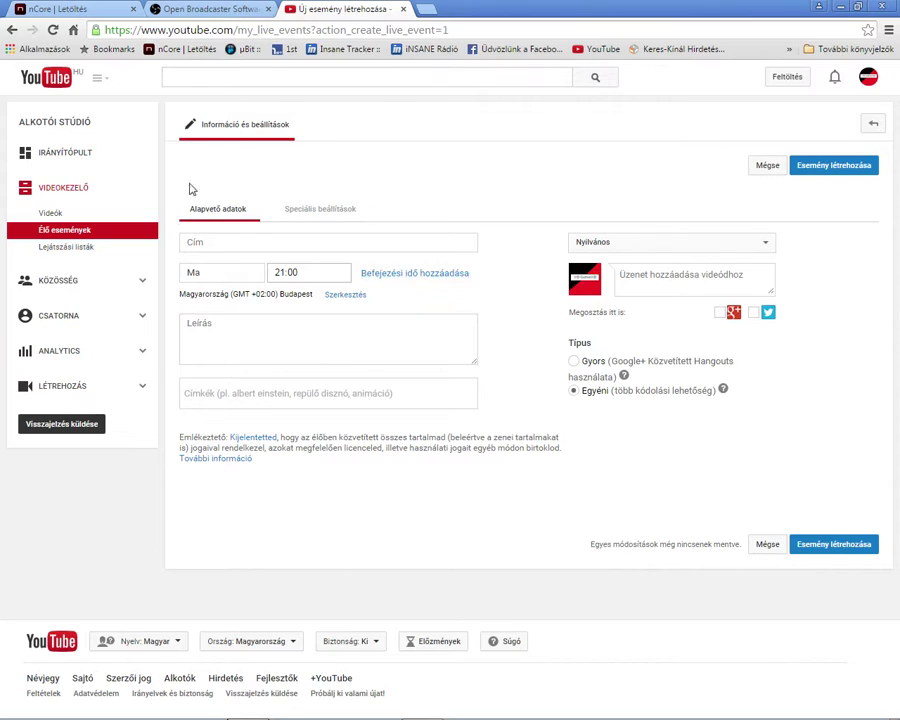
{"action": "left_click", "coordinate": [318, 270]}
{"action": "scroll", "coordinate": [305, 337], "scroll_direction": "down", "scroll_amount": 10}
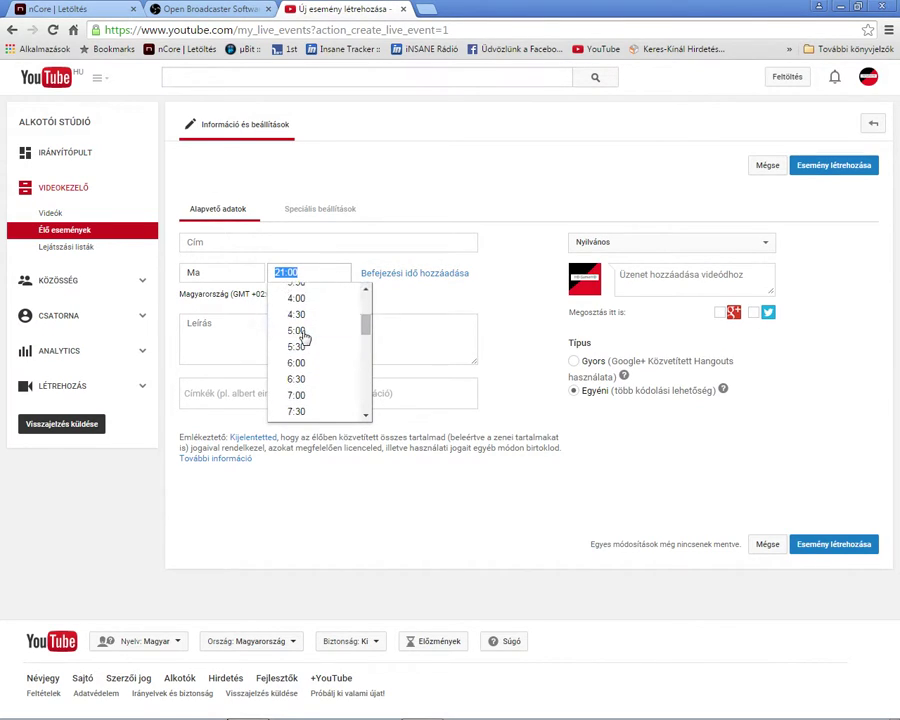
{"action": "scroll", "coordinate": [305, 337], "scroll_direction": "up", "scroll_amount": 10}
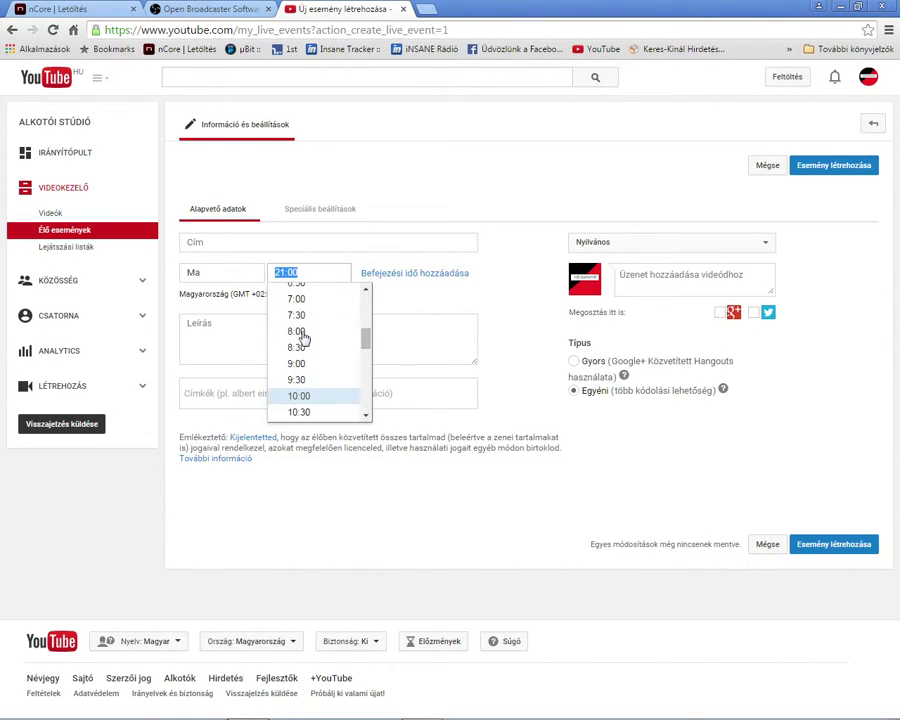
{"action": "left_click", "coordinate": [460, 358]}
{"action": "left_click", "coordinate": [800, 166]}
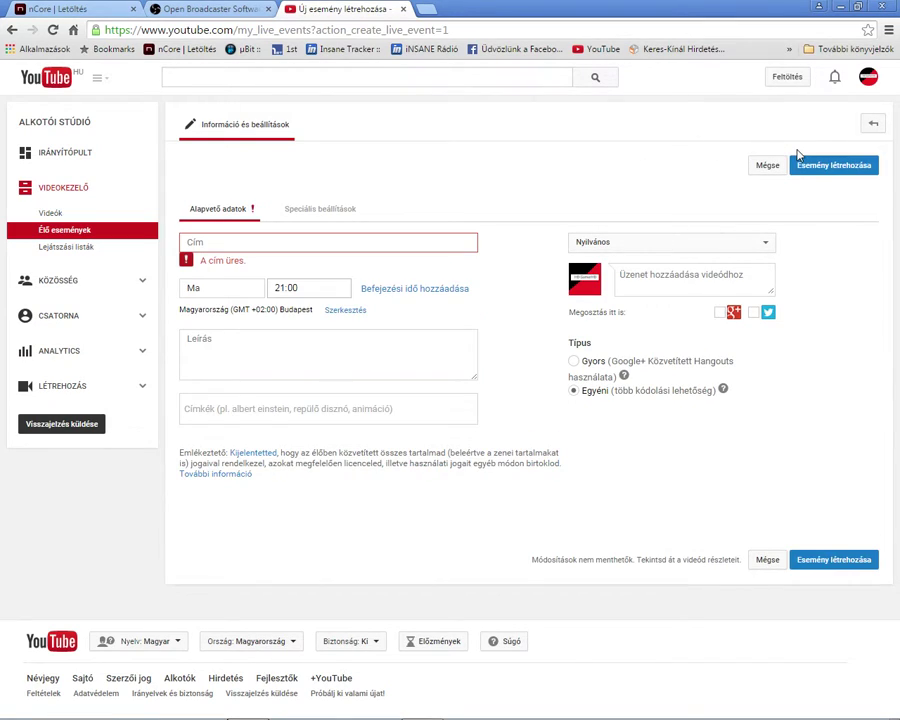
{"action": "left_click", "coordinate": [262, 241]}
{"action": "type", "text": "nmhjk"}
{"action": "left_click", "coordinate": [829, 163]}
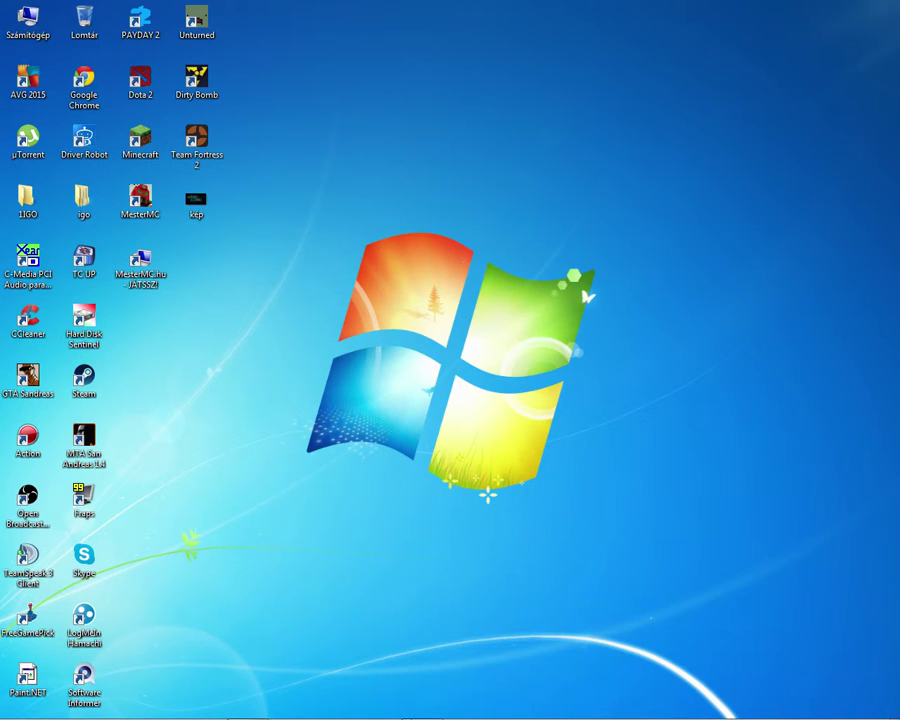
- Return to the event in Chrome, set its basic ingestion bitrate to 1500 kB/s - 4000 kB/s (720p), and view the encoder details
{"action": "left_click", "coordinate": [244, 702]}
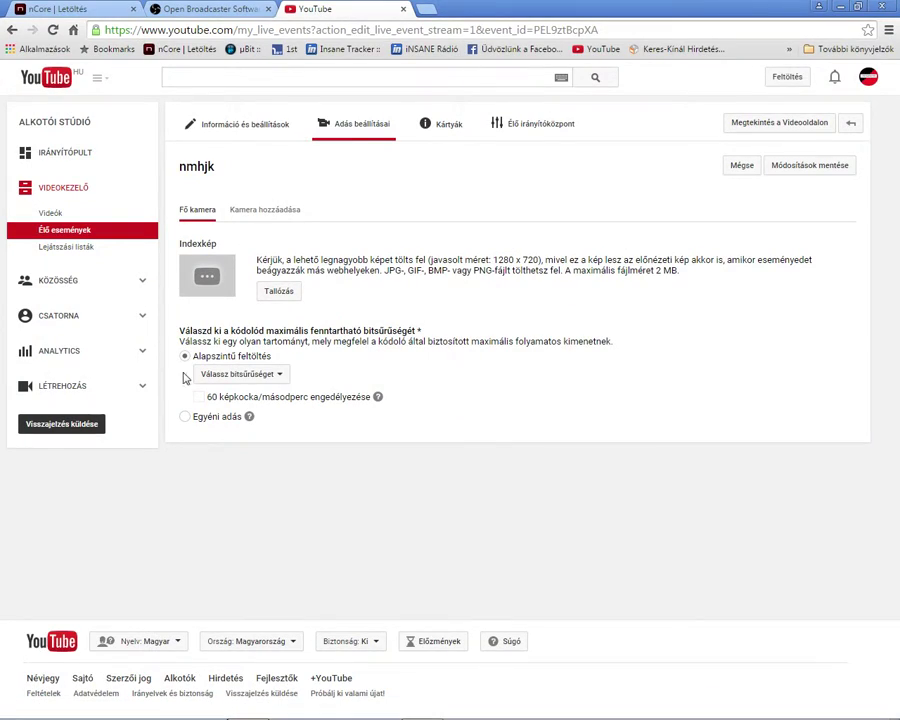
{"action": "left_click", "coordinate": [232, 374]}
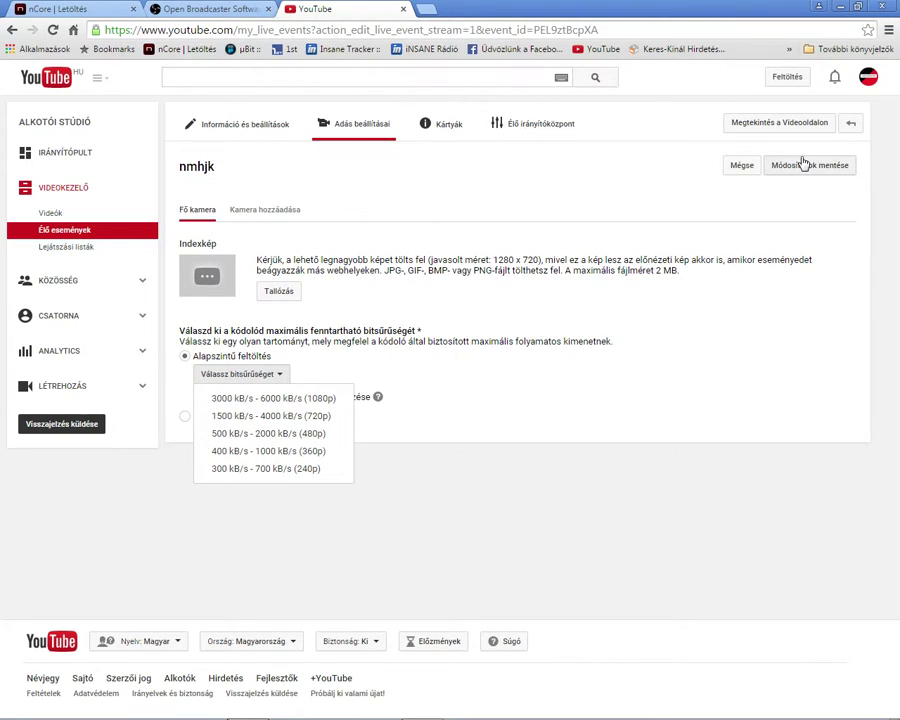
{"action": "left_click", "coordinate": [240, 374]}
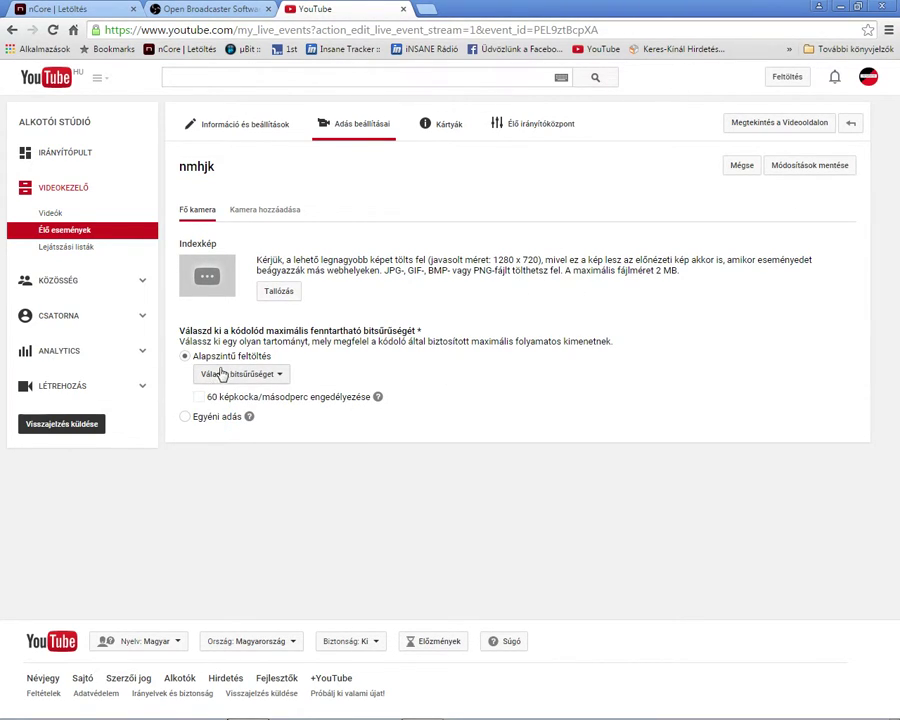
{"action": "left_click", "coordinate": [227, 373]}
{"action": "left_click", "coordinate": [227, 417]}
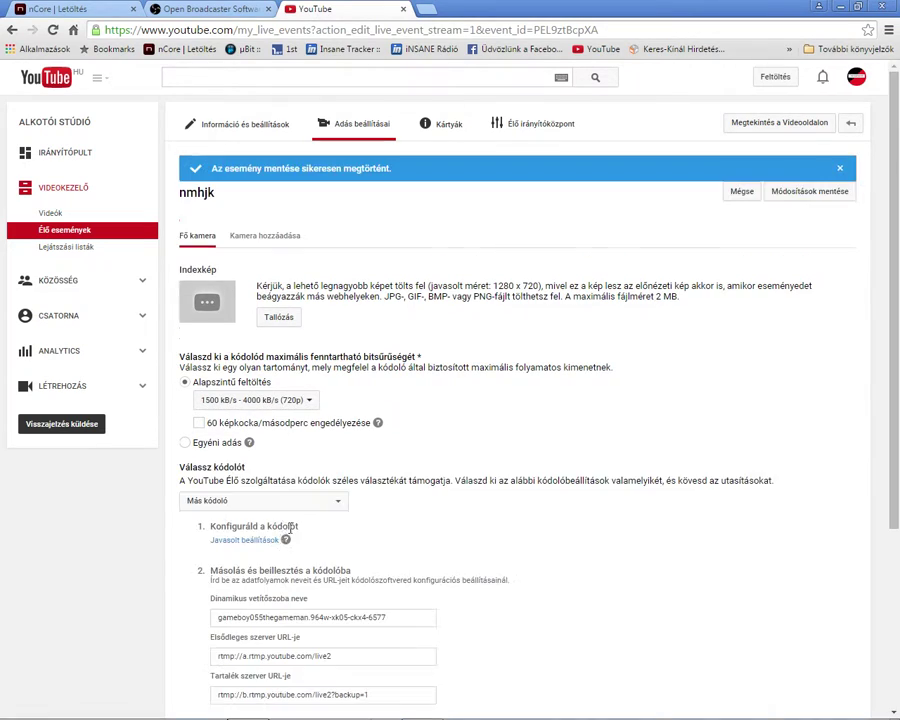
{"action": "scroll", "coordinate": [335, 521], "scroll_direction": "down", "scroll_amount": 1}
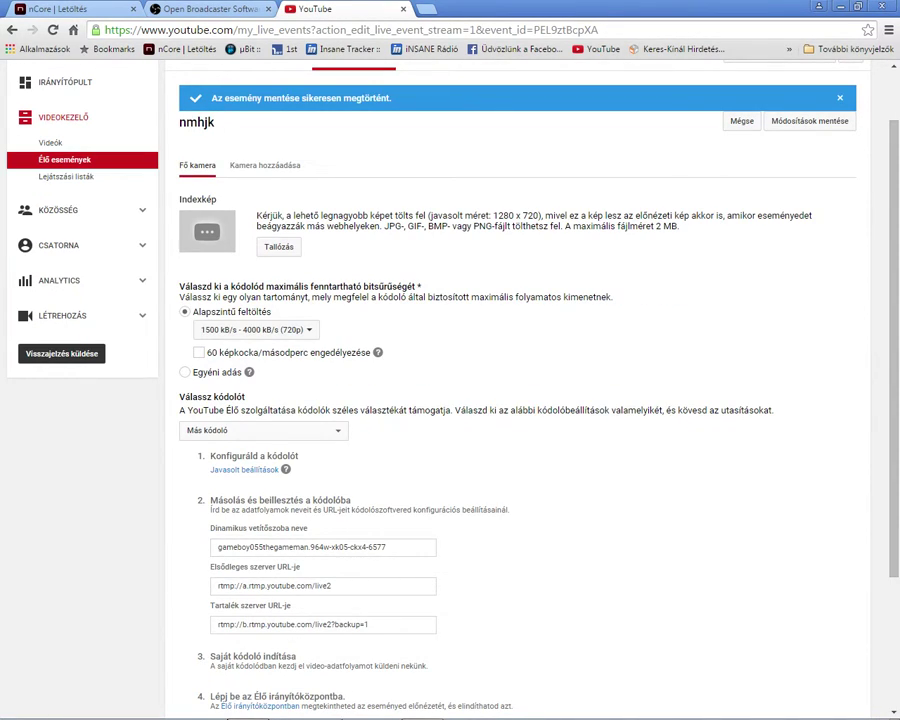
- Switch to Open Broadcaster Software and review its general, encoding and broadcast settings
{"action": "left_click", "coordinate": [422, 703]}
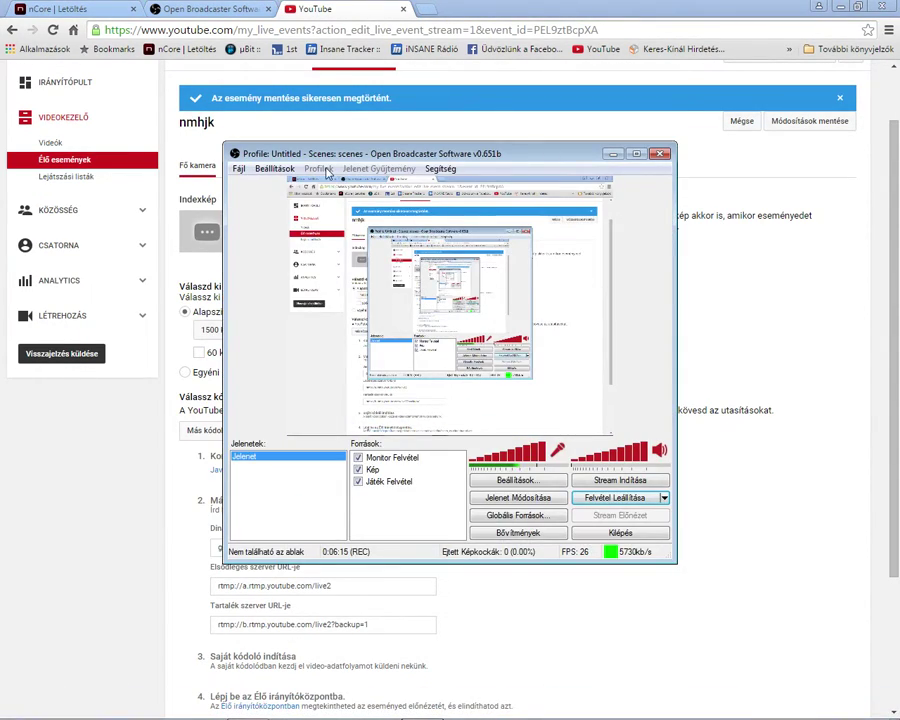
{"action": "left_click", "coordinate": [272, 168]}
{"action": "left_click", "coordinate": [241, 184]}
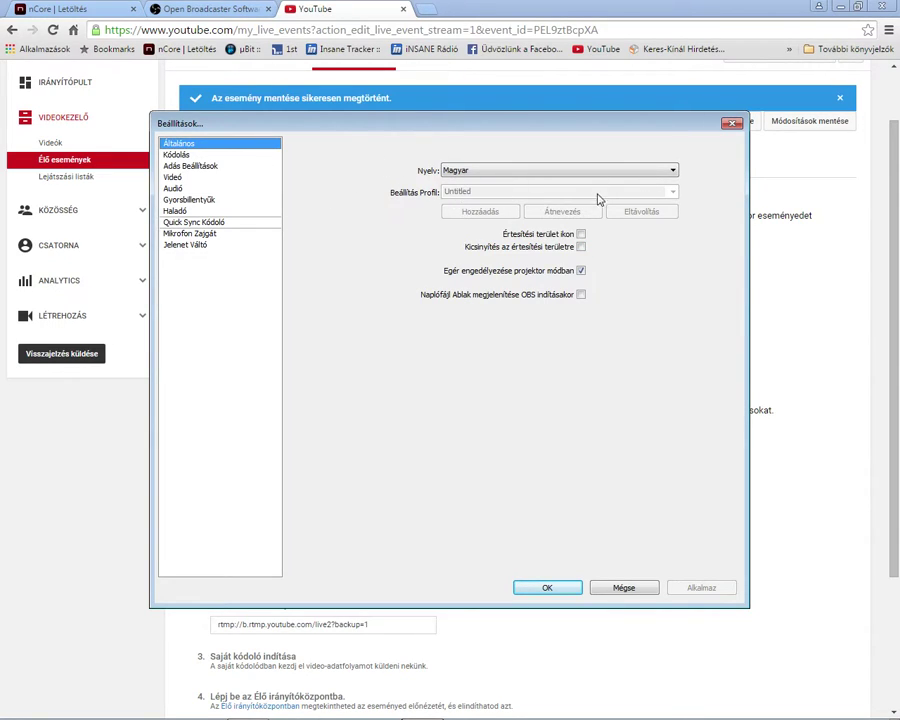
{"action": "left_click", "coordinate": [180, 156]}
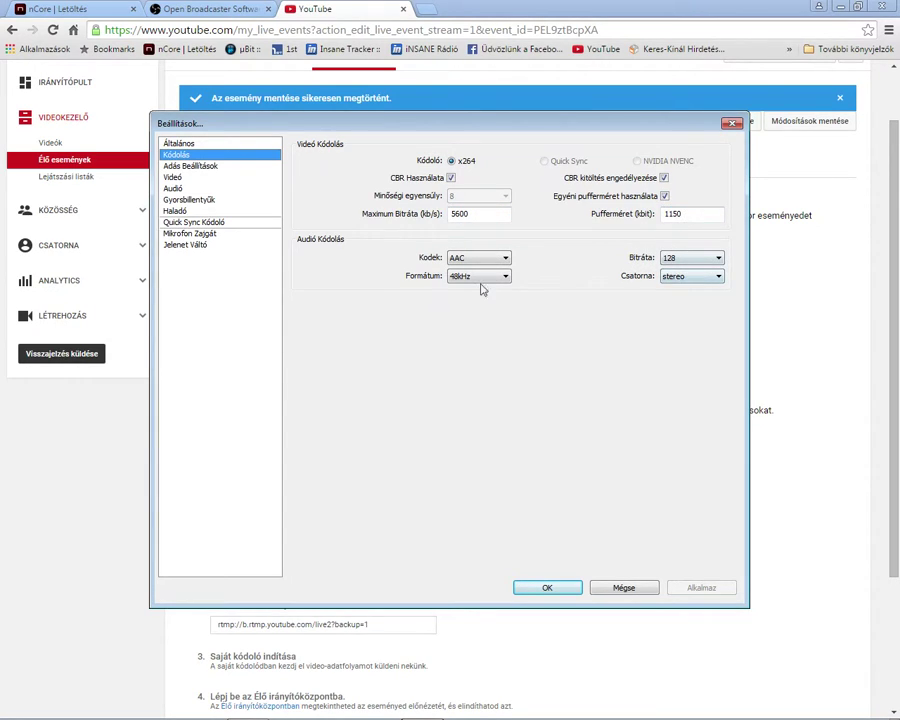
{"action": "left_click", "coordinate": [200, 167]}
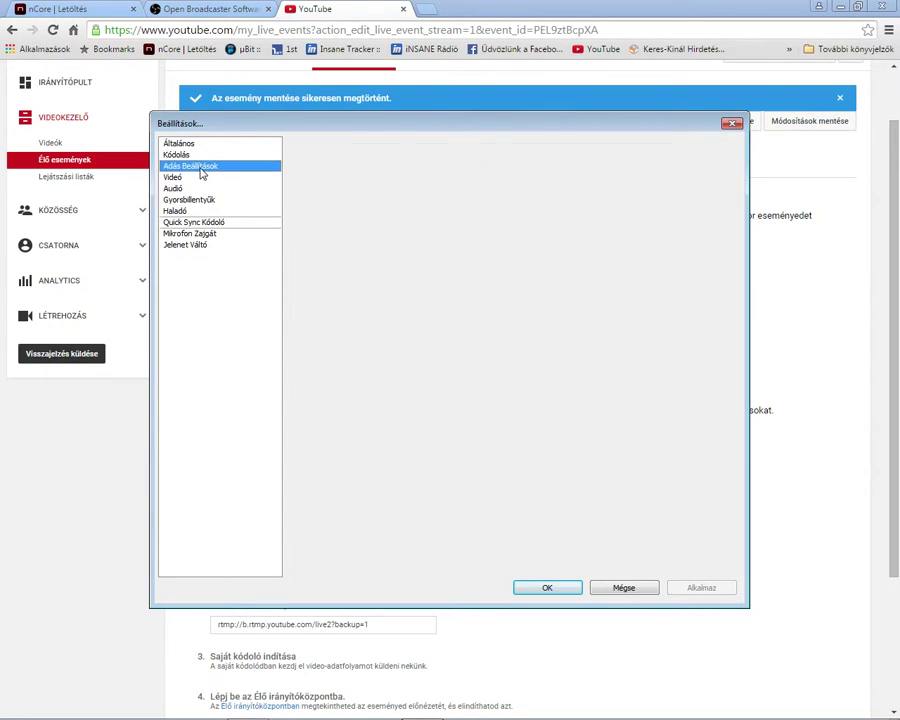
- Move the OBS settings window aside and compare its broadcast settings with the YouTube event's stream name and server URLs
{"action": "left_click_drag", "start_coordinate": [435, 126], "coordinate": [615, 16]}
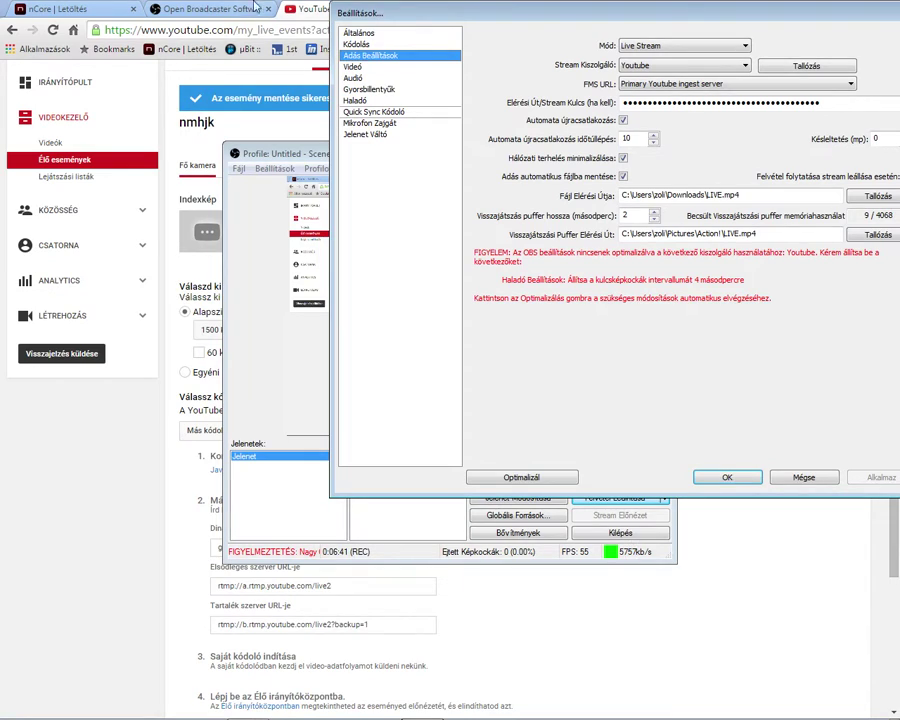
{"action": "left_click", "coordinate": [295, 12]}
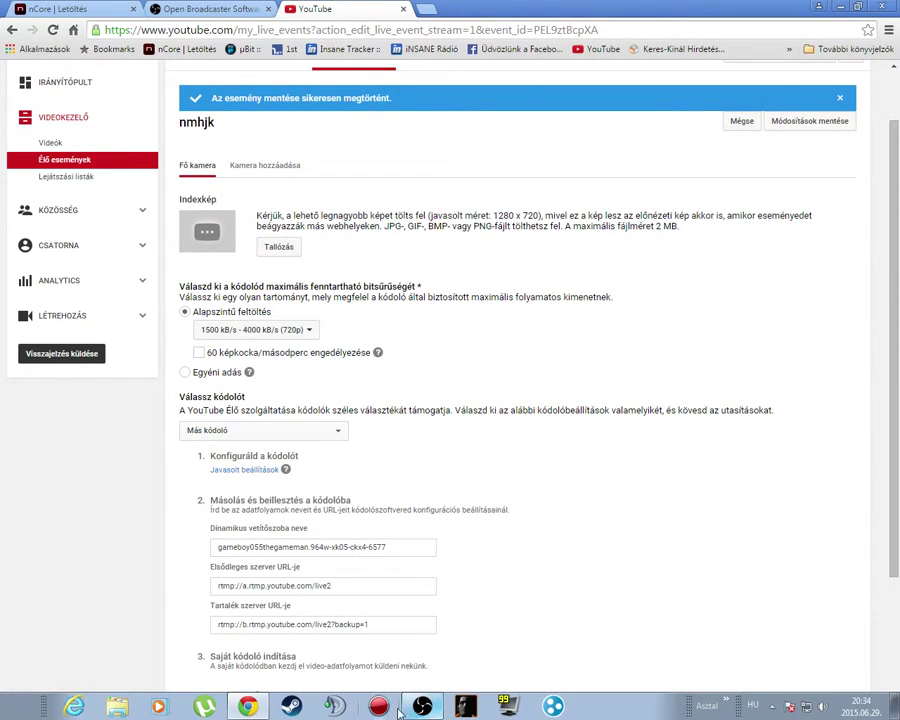
{"action": "left_click", "coordinate": [376, 700]}
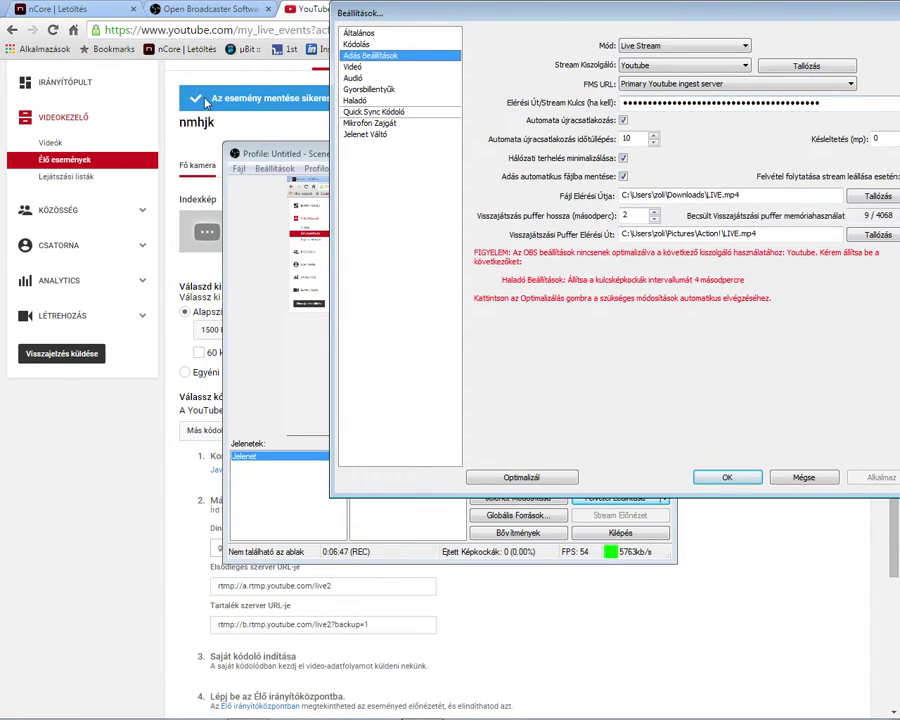
- Review the OBS video, audio, hotkey, advanced, Quick Sync encoder, microphone noise gate and scene switcher settings
{"action": "left_click", "coordinate": [354, 67]}
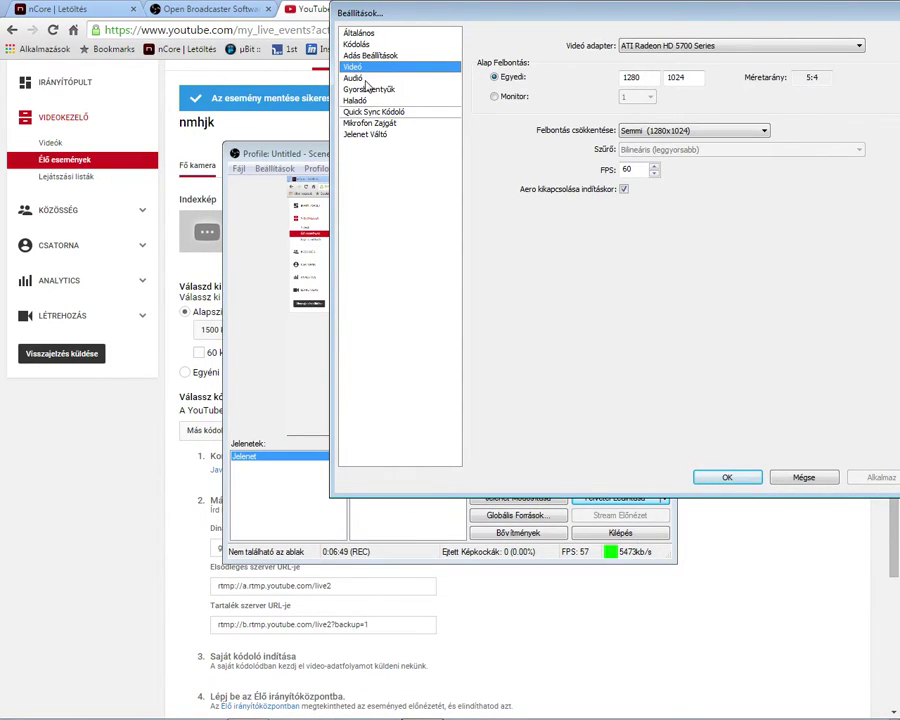
{"action": "left_click", "coordinate": [364, 79]}
{"action": "left_click", "coordinate": [370, 89]}
{"action": "left_click", "coordinate": [377, 101]}
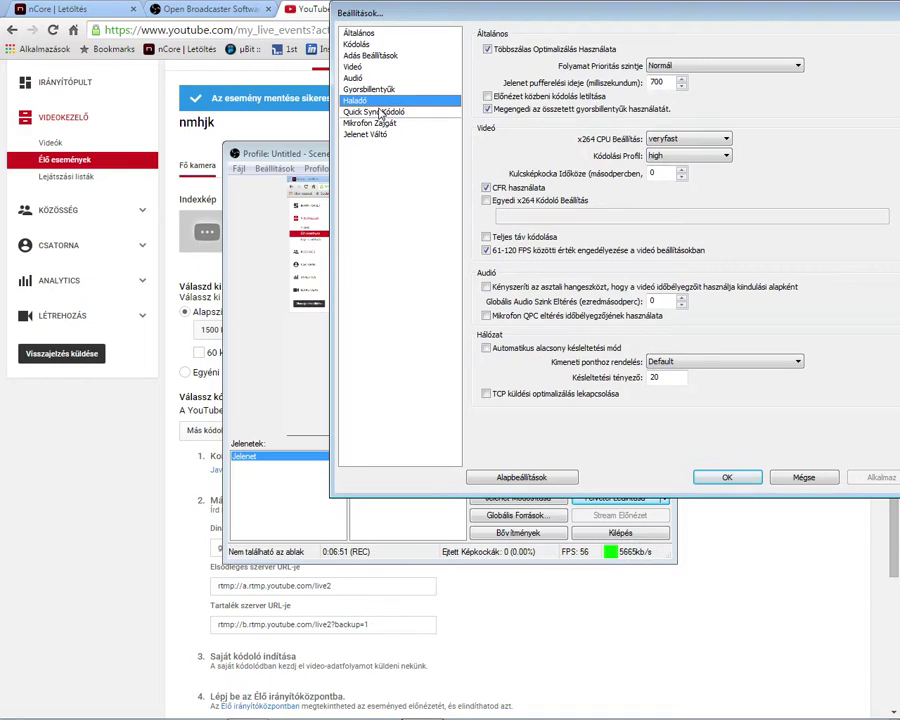
{"action": "left_click", "coordinate": [381, 113]}
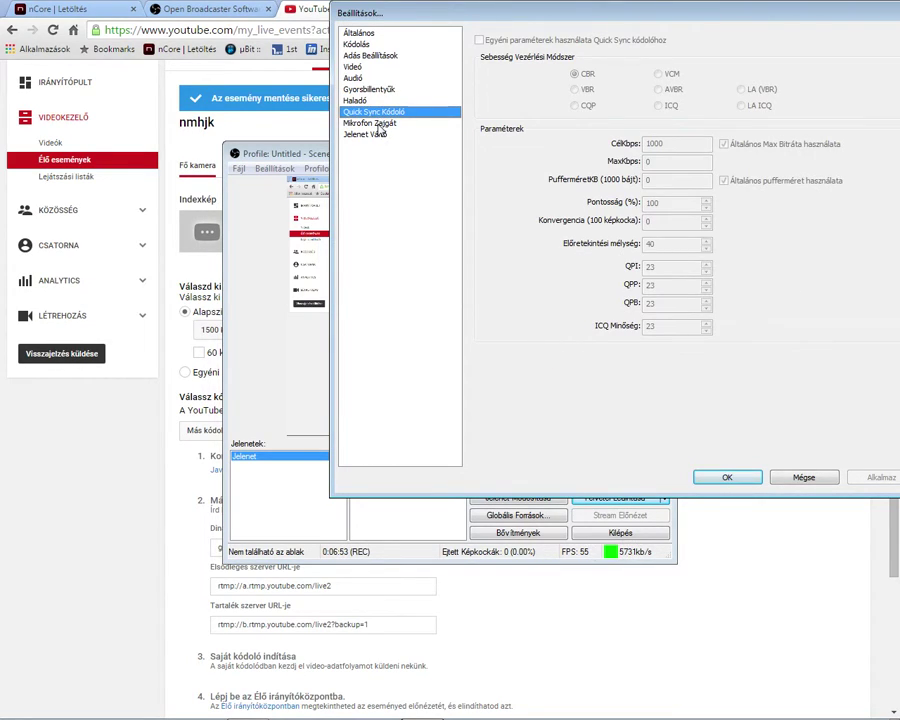
{"action": "left_click", "coordinate": [378, 123]}
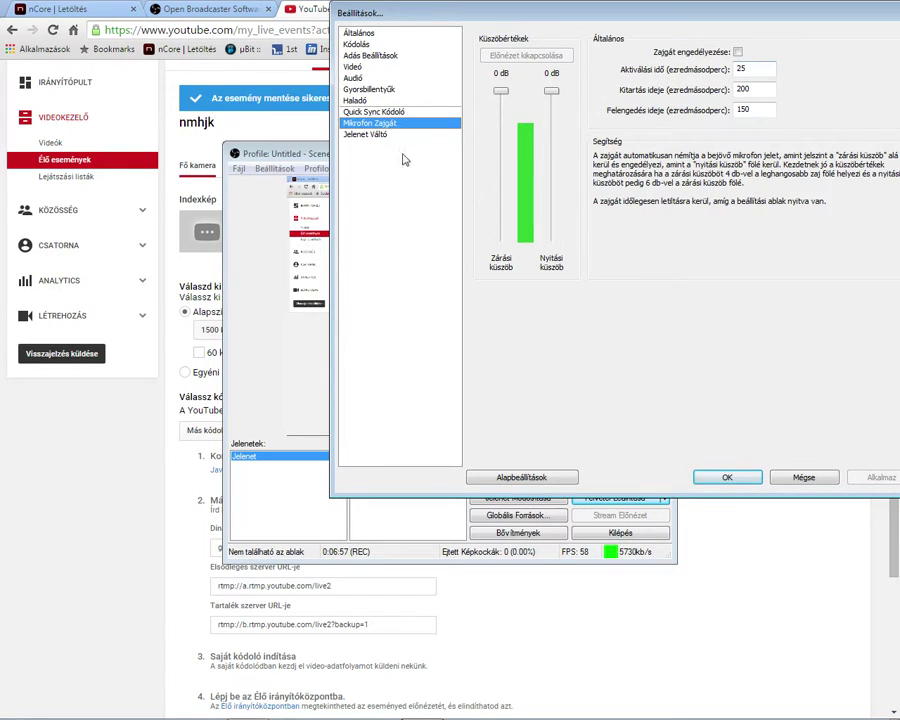
{"action": "left_click", "coordinate": [372, 134]}
{"action": "left_click", "coordinate": [390, 113]}
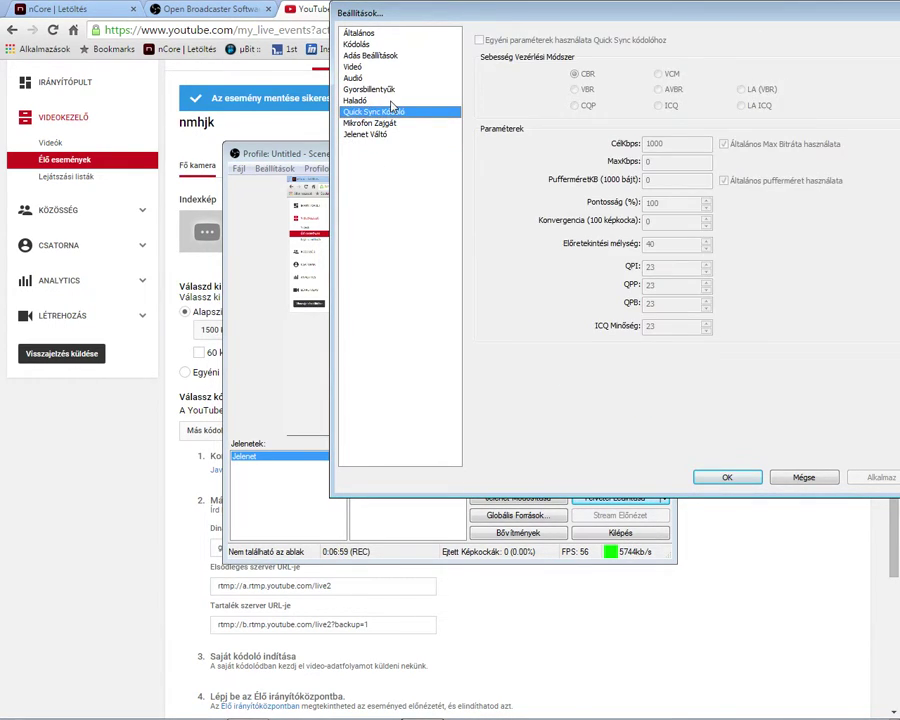
{"action": "left_click", "coordinate": [394, 100]}
{"action": "left_click", "coordinate": [390, 89]}
{"action": "left_click", "coordinate": [381, 77]}
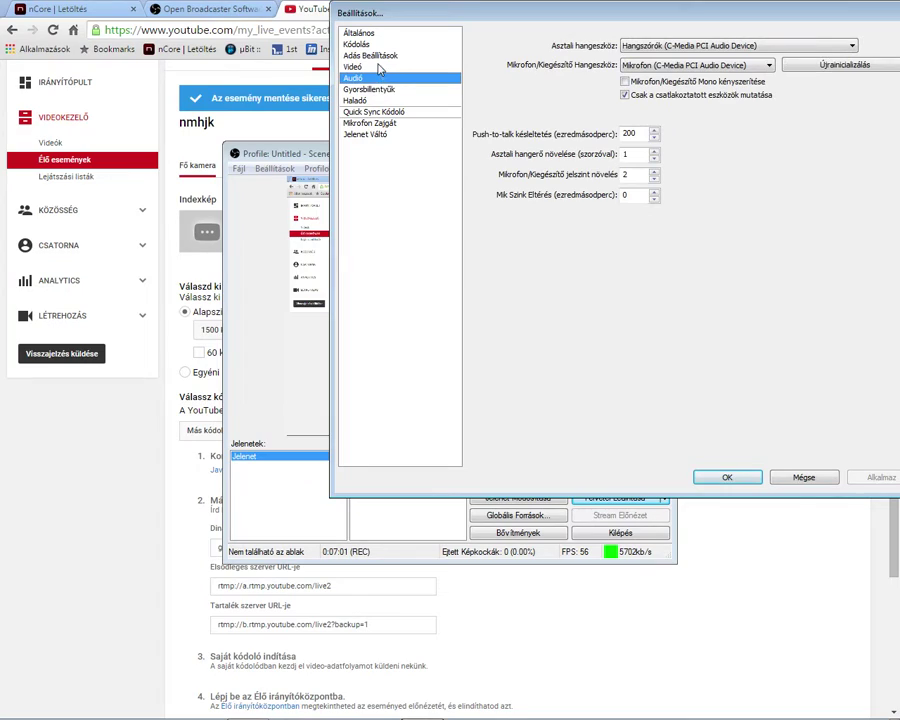
- Set the video frame rate to 58 FPS in the OBS video settings, apply it and close the settings
{"action": "left_click", "coordinate": [379, 67]}
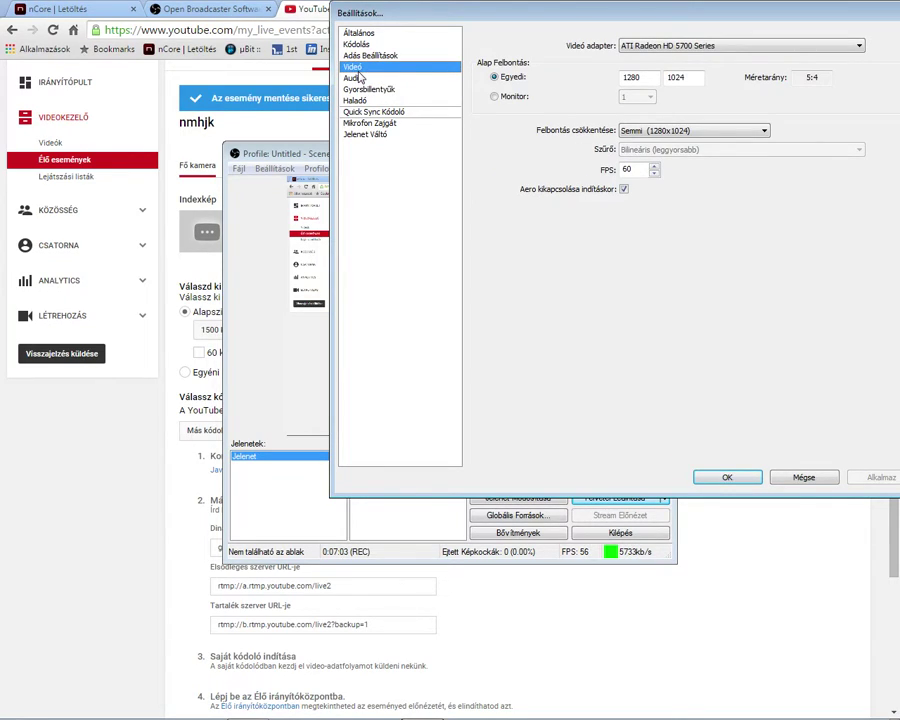
{"action": "left_click", "coordinate": [655, 178]}
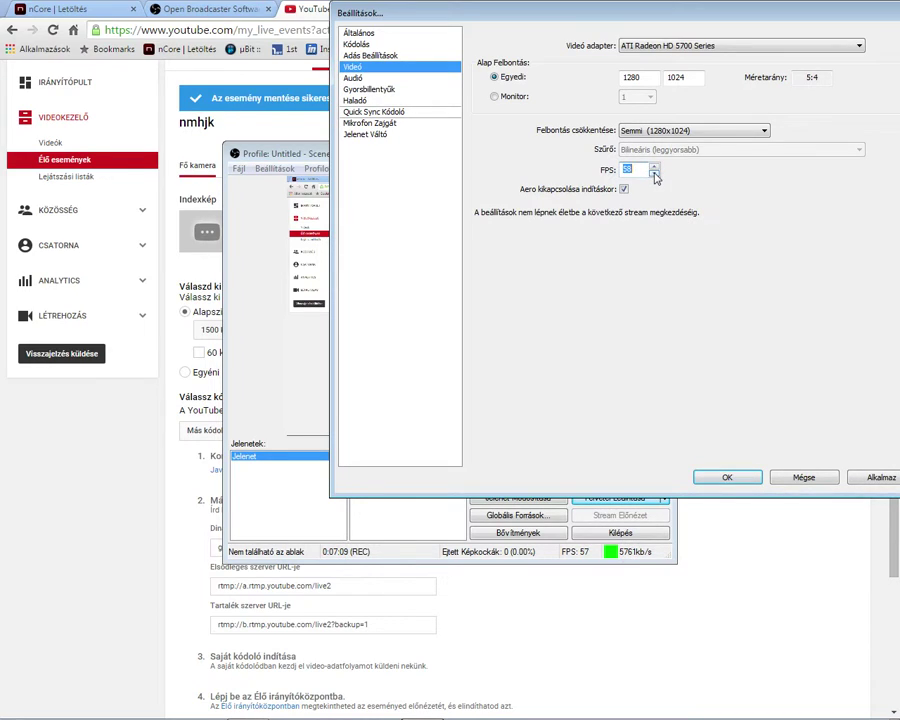
{"action": "left_click", "coordinate": [655, 176]}
{"action": "left_click", "coordinate": [880, 477]}
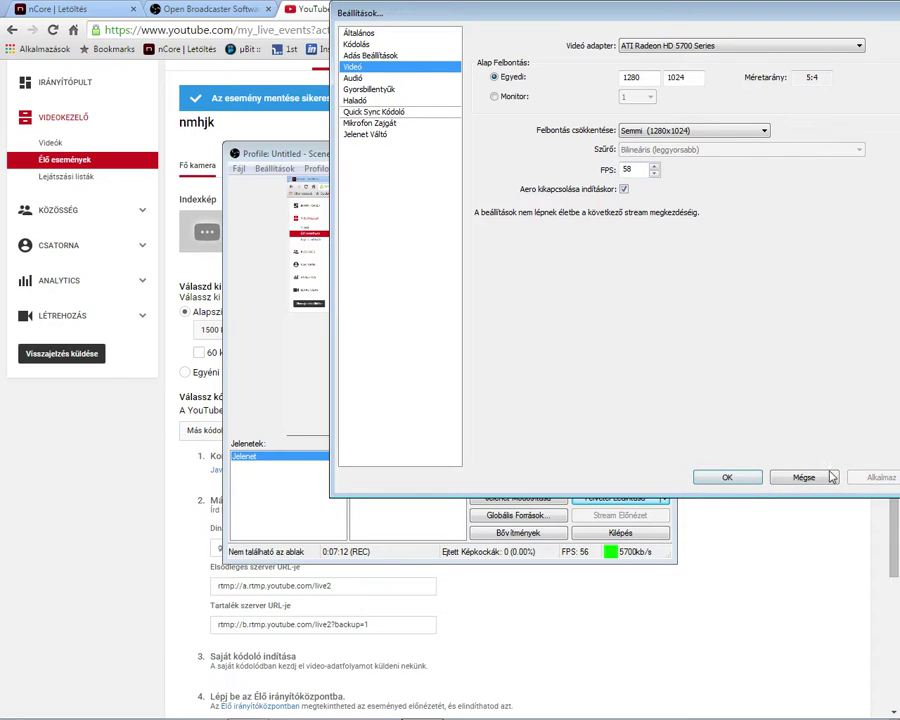
{"action": "left_click", "coordinate": [729, 478]}
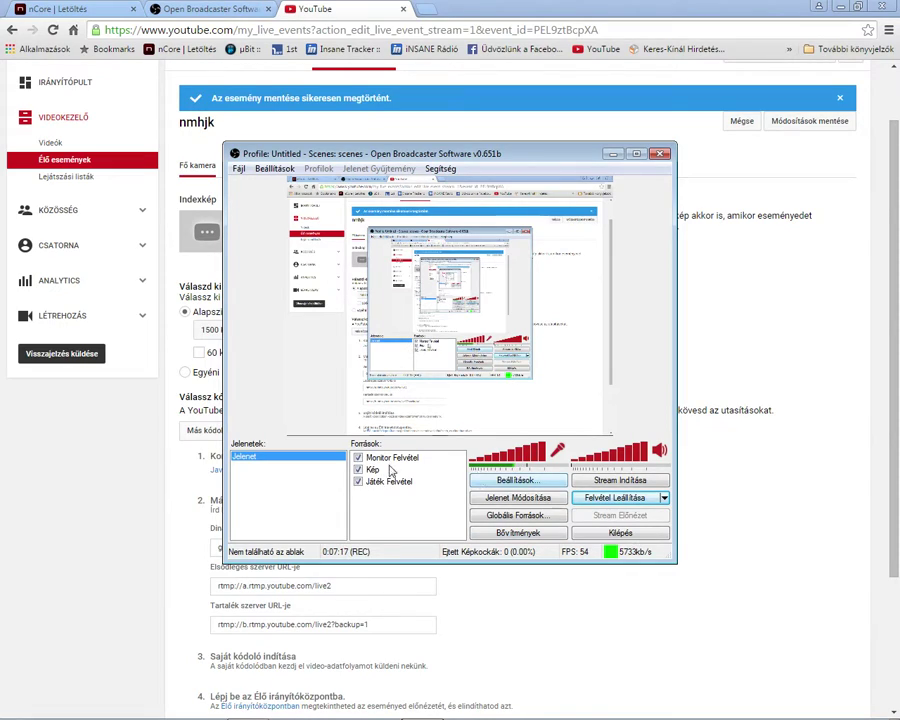
- View the source types that can be added to the scene in OBS, and return to Chrome without adding one
{"action": "right_click", "coordinate": [430, 502]}
{"action": "mouse_move", "coordinate": [478, 506]}
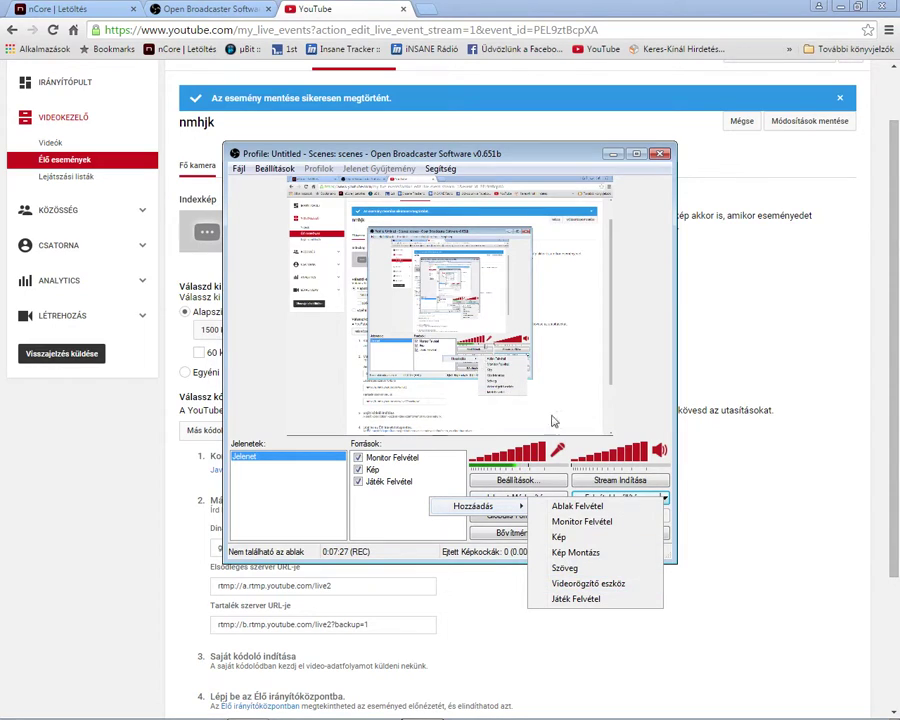
{"action": "left_click", "coordinate": [822, 352]}
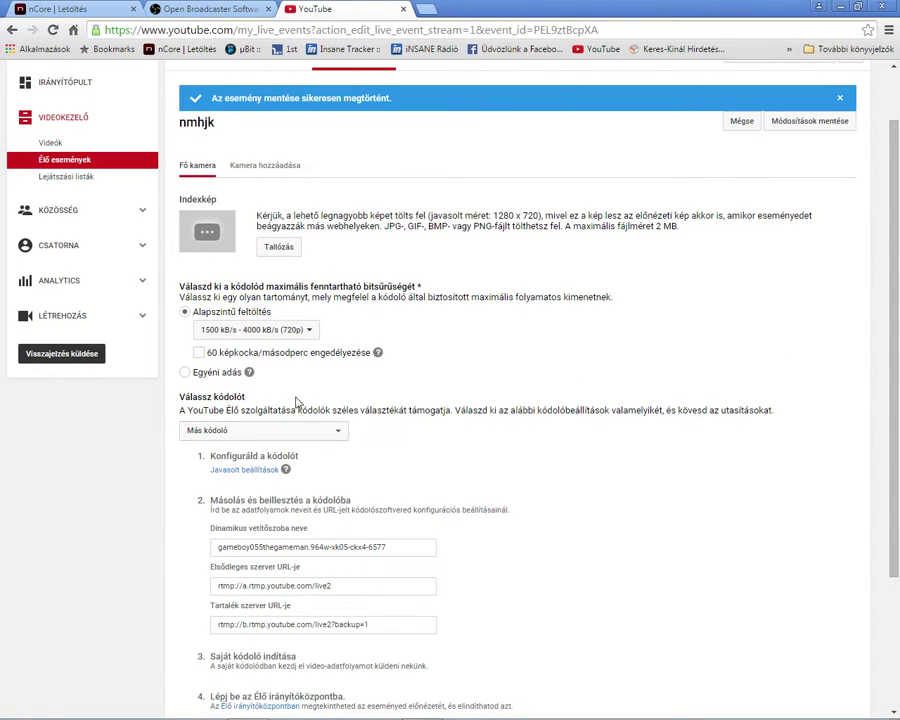
- Switch back to Open Broadcaster Software to view its stream start control, and minimize its window
{"action": "mouse_move", "coordinate": [788, 706]}
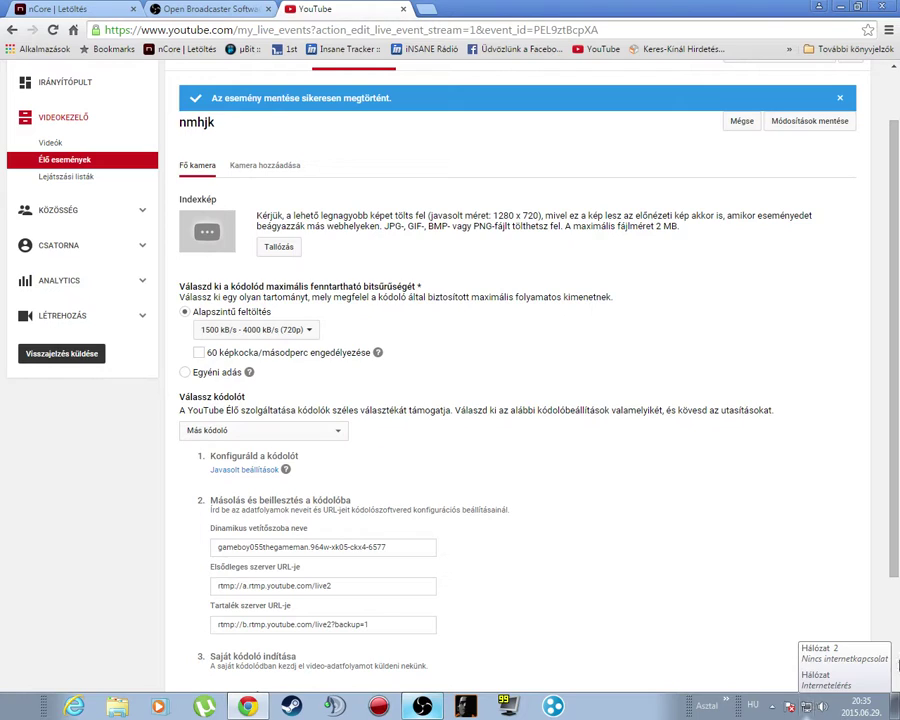
{"action": "left_click", "coordinate": [422, 706]}
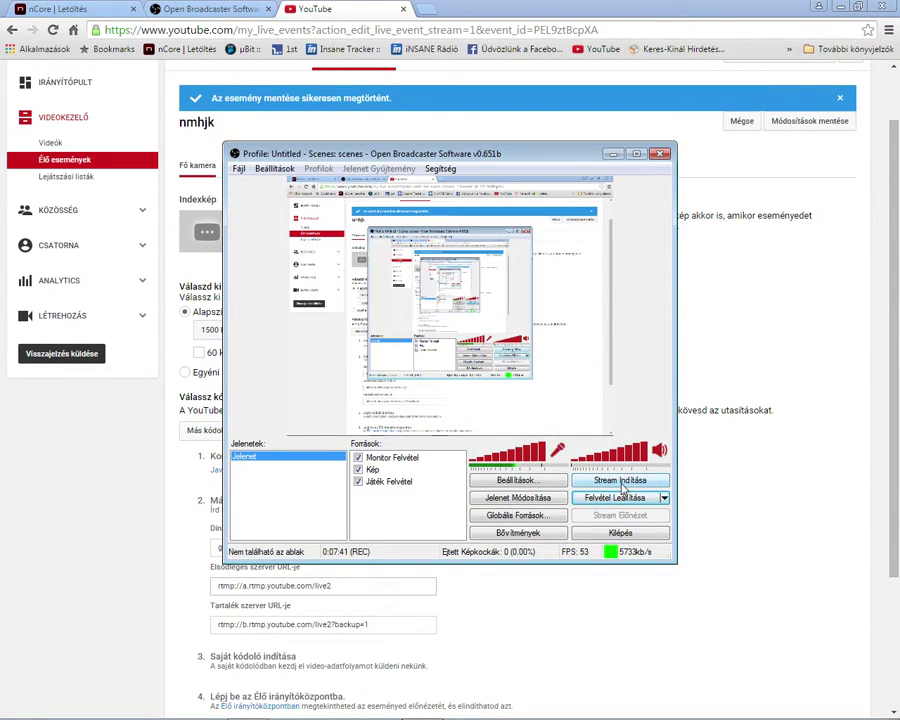
{"action": "left_click", "coordinate": [614, 154]}
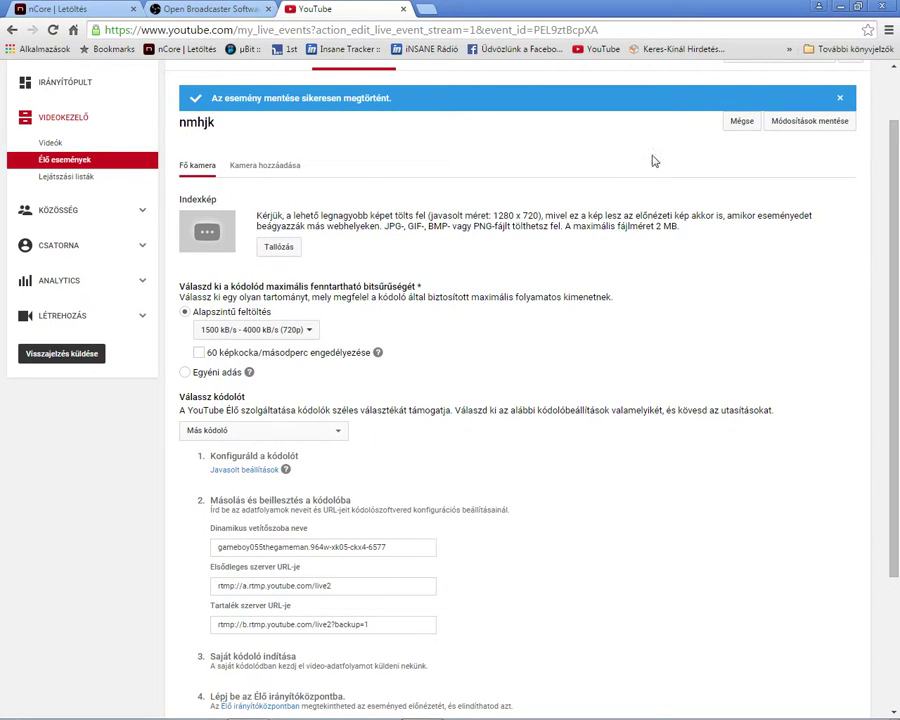
- Close the Open Broadcaster Software and YouTube browser tabs in Chrome, and minimize the browser to show the desktop
{"action": "left_click", "coordinate": [205, 9]}
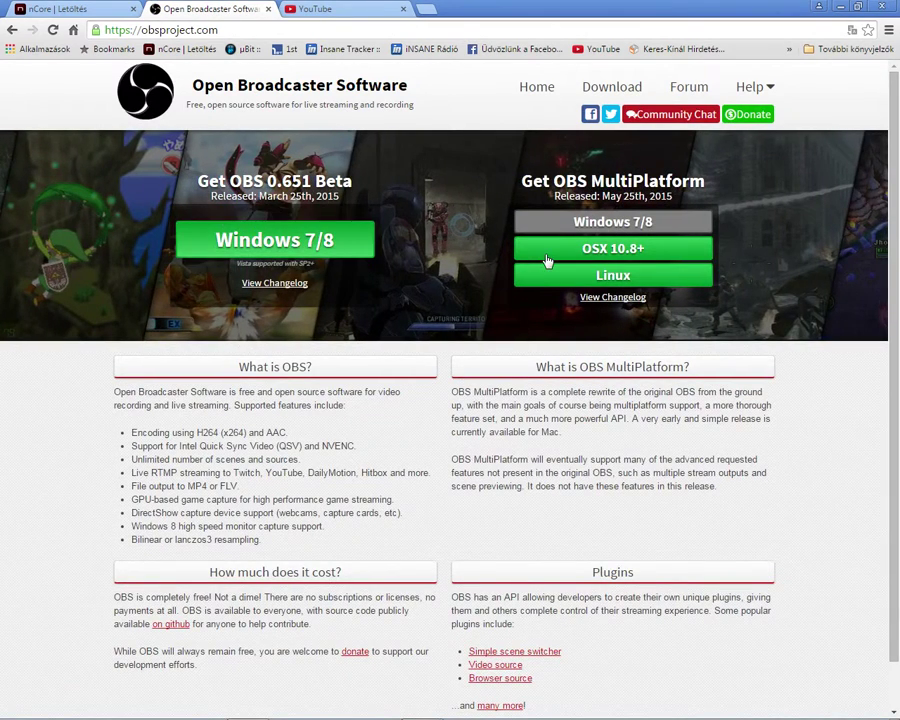
{"action": "left_click", "coordinate": [300, 9]}
{"action": "left_click", "coordinate": [256, 9]}
{"action": "left_click", "coordinate": [256, 9]}
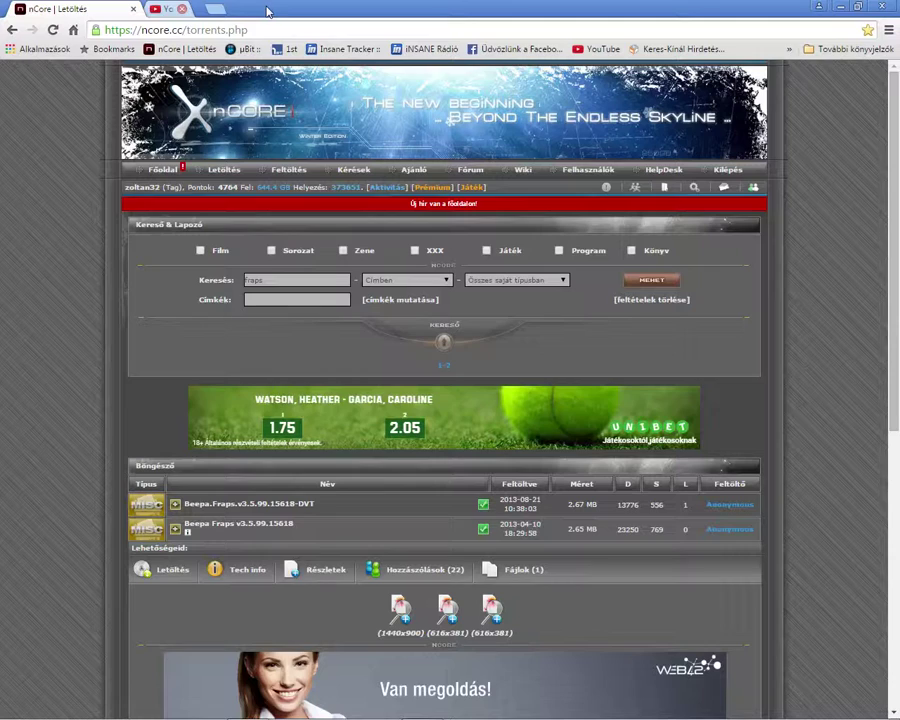
{"action": "left_click", "coordinate": [838, 6]}
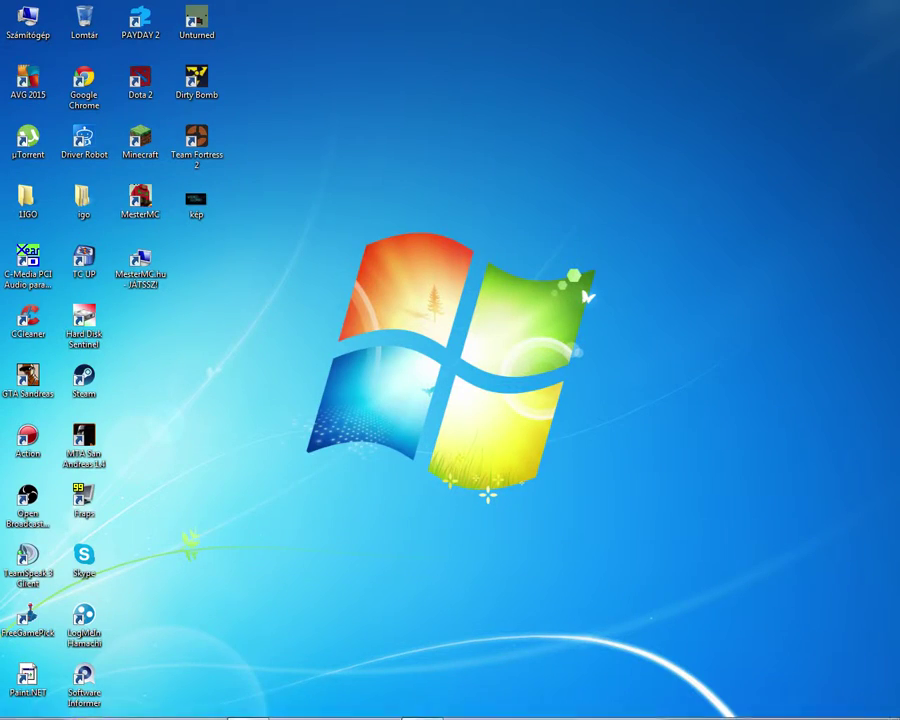
{"action": "right_click", "coordinate": [407, 358]}
{"action": "left_click", "coordinate": [454, 418]}
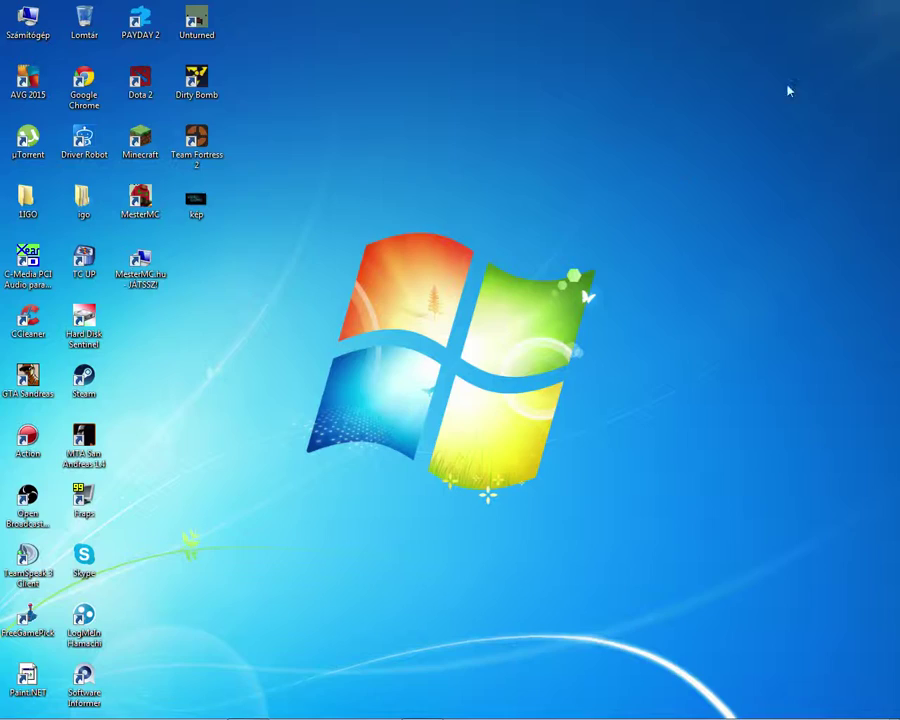
{"action": "right_click", "coordinate": [495, 272]}
{"action": "left_click", "coordinate": [550, 331]}
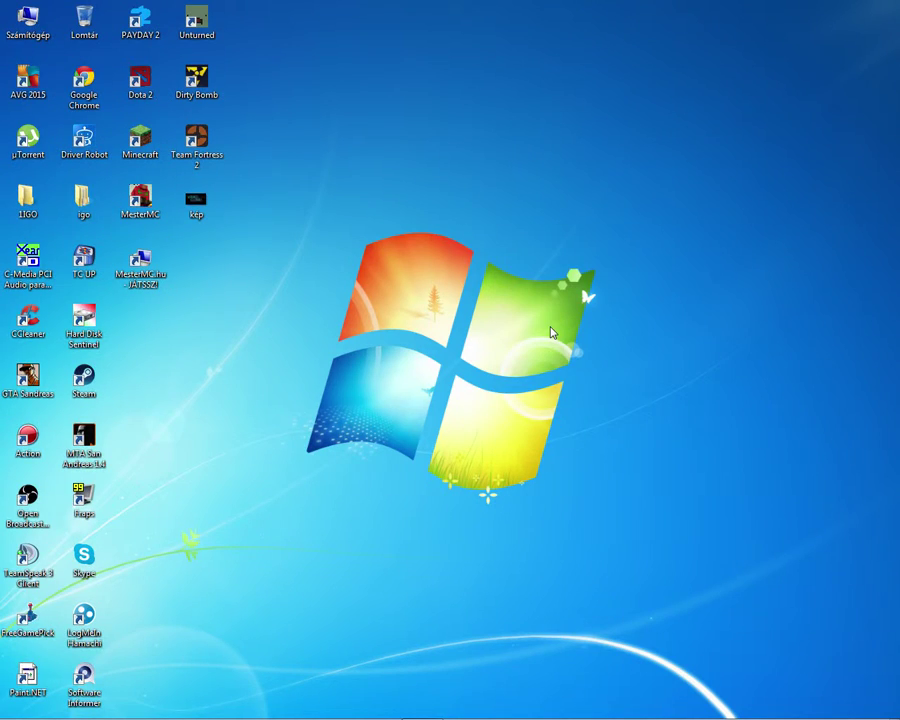